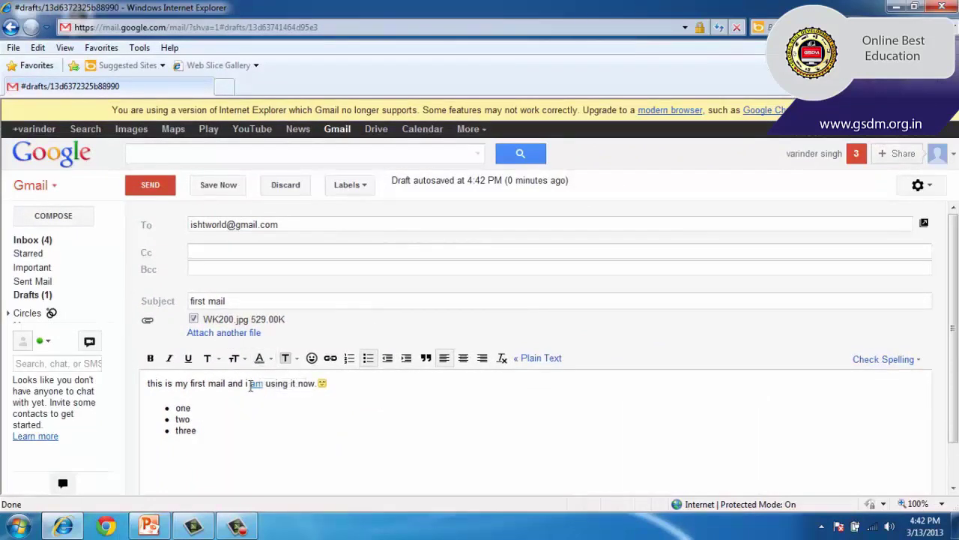
# Check the composed message with the subject "first mail" and its autosave status, and send it
pyautogui.click(367, 446)
pyautogui.scroll(-2, 368, 444)
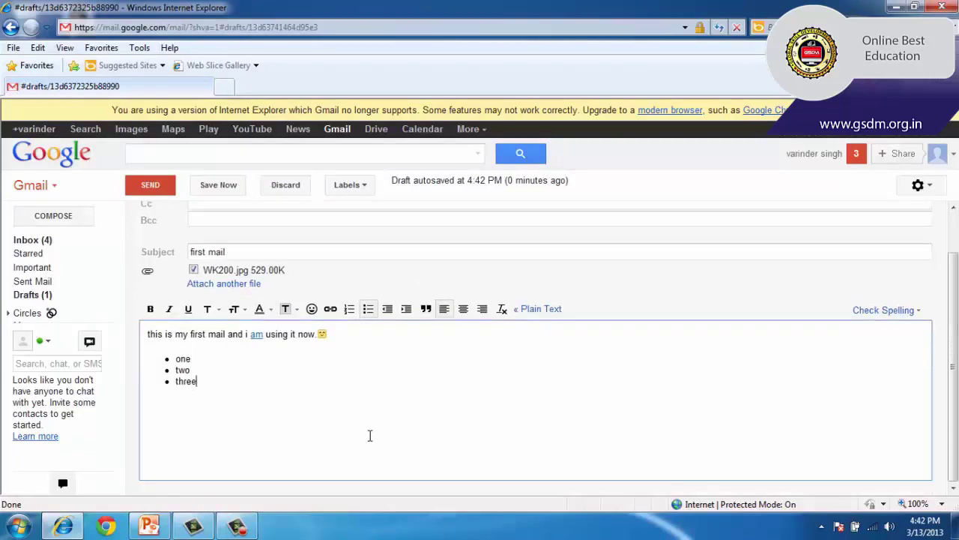
pyautogui.scroll(2, 370, 416)
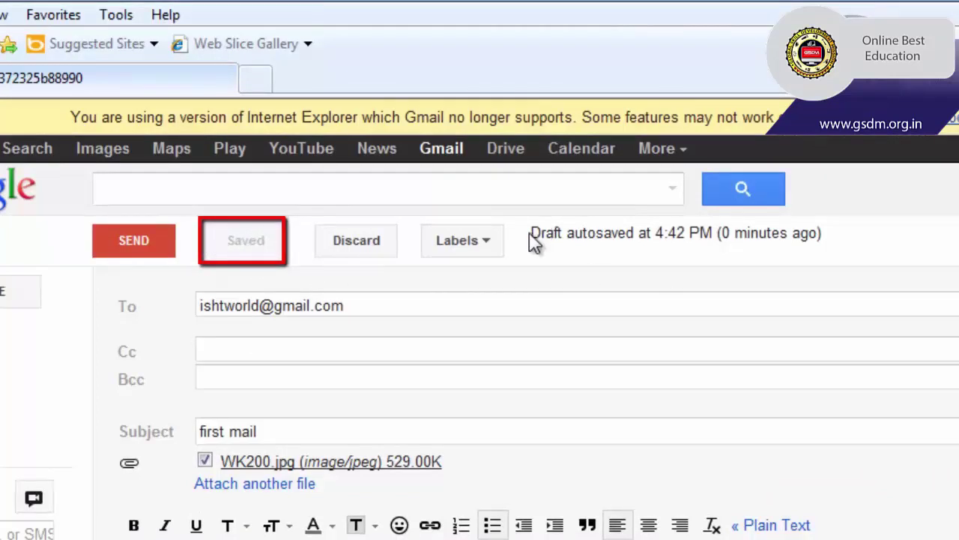
pyautogui.moveTo(533, 242)
pyautogui.mouseDown()
pyautogui.moveTo(548, 221)
pyautogui.moveTo(637, 224)
pyautogui.moveTo(541, 220)
pyautogui.moveTo(530, 229)
pyautogui.mouseUp()
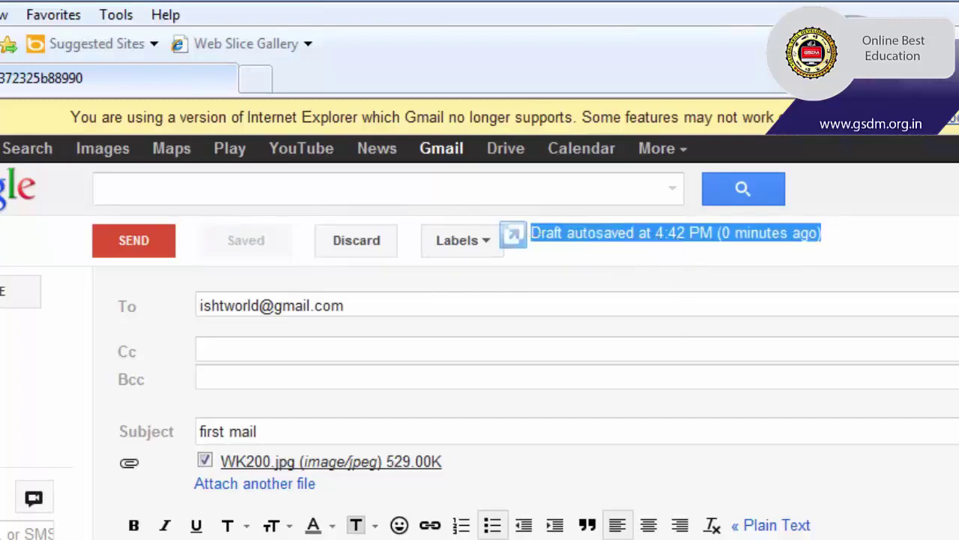
pyautogui.click(398, 448)
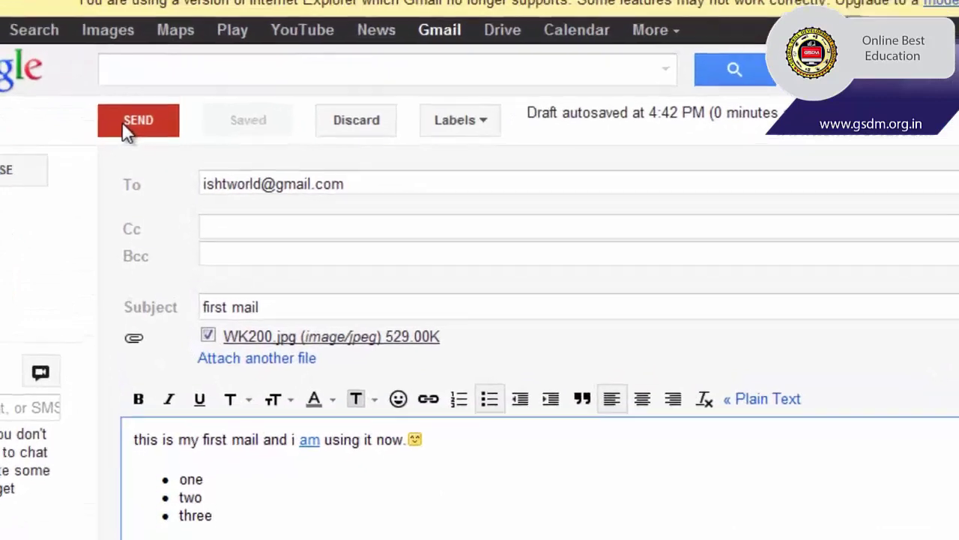
pyautogui.click(149, 185)
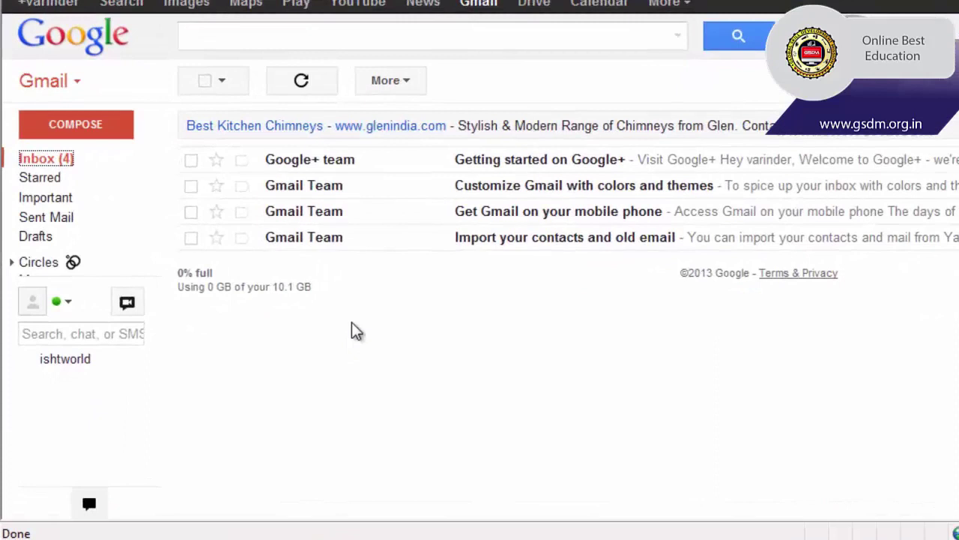
# Start a new message, choose the suggested recipient's e-mail address, and enter "second mail" as the subject
pyautogui.click(79, 125)
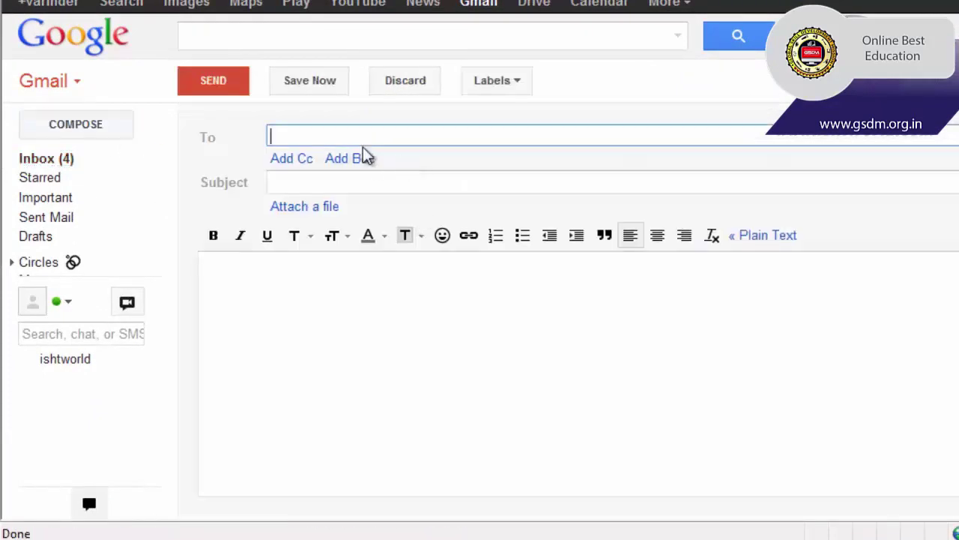
pyautogui.write('ishtw')
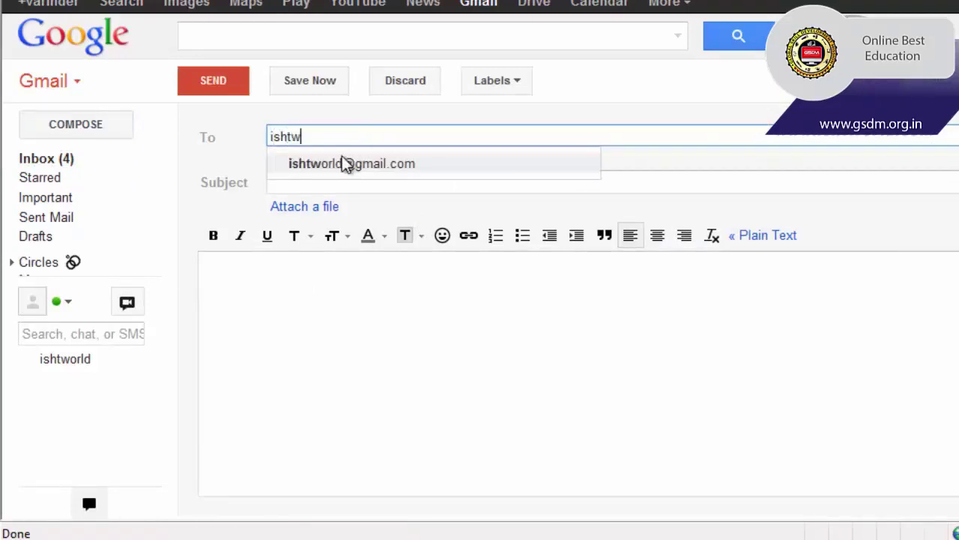
pyautogui.click(343, 163)
pyautogui.click(329, 185)
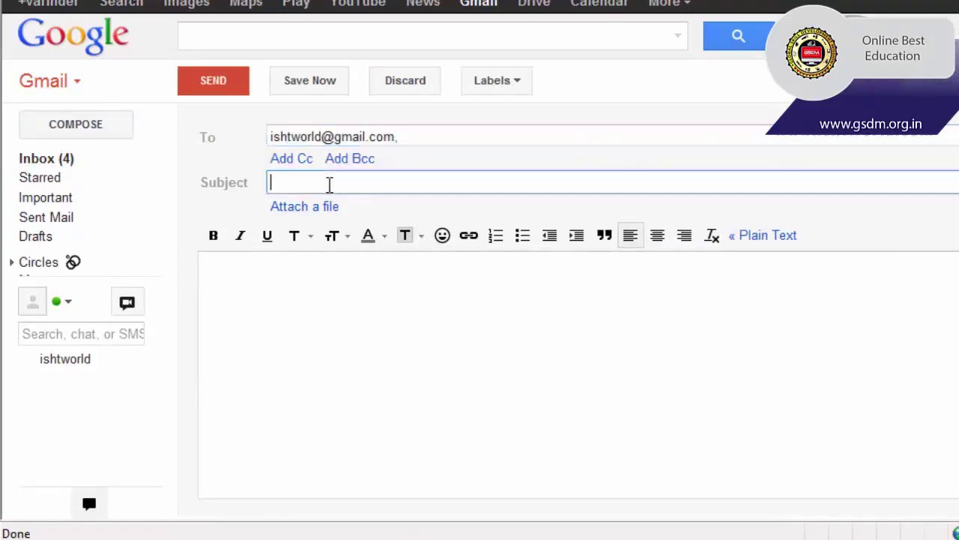
pyautogui.write('second ma')
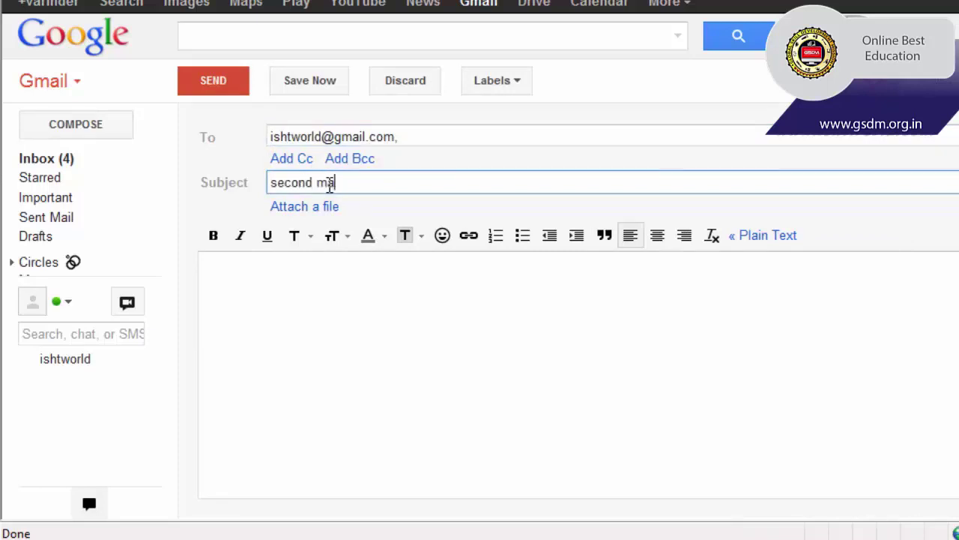
pyautogui.write('il')
# Write "this is second mail and pls check it." in the message body and save the message as a draft
pyautogui.click(306, 297)
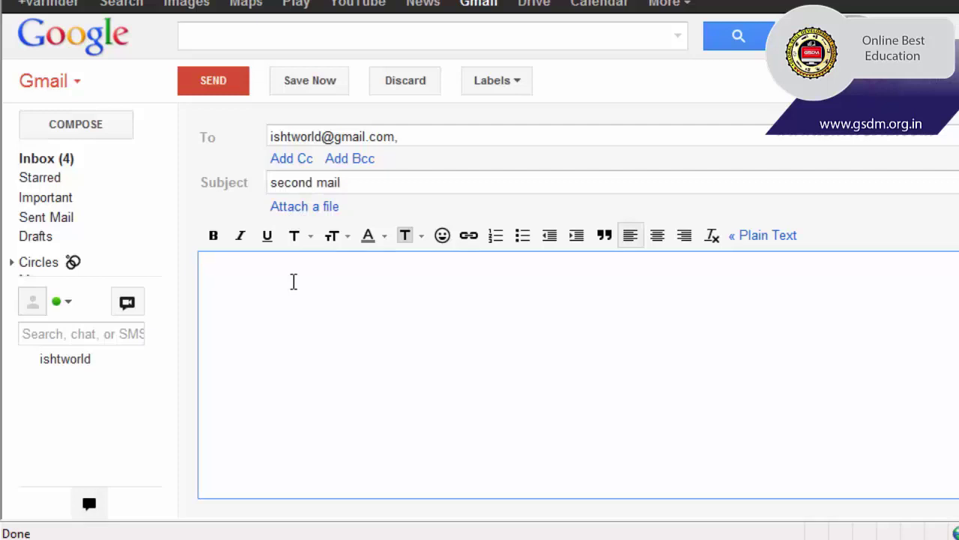
pyautogui.write('this is second mail ')
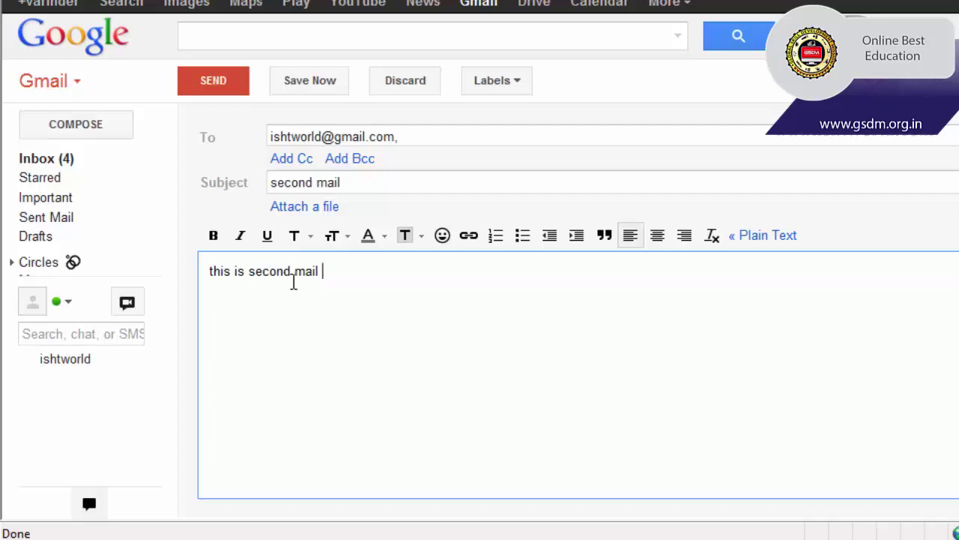
pyautogui.write('and pls check i')
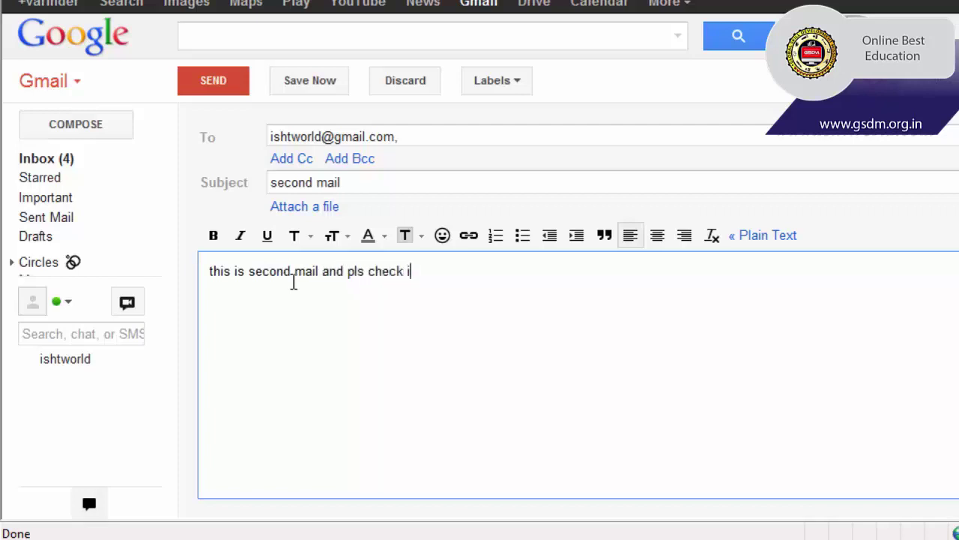
pyautogui.write('t.')
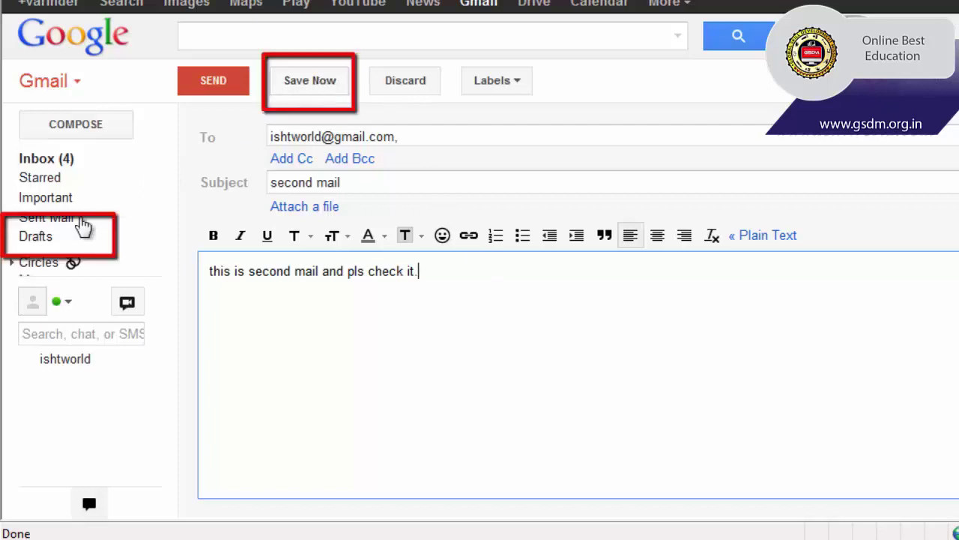
pyautogui.click(307, 84)
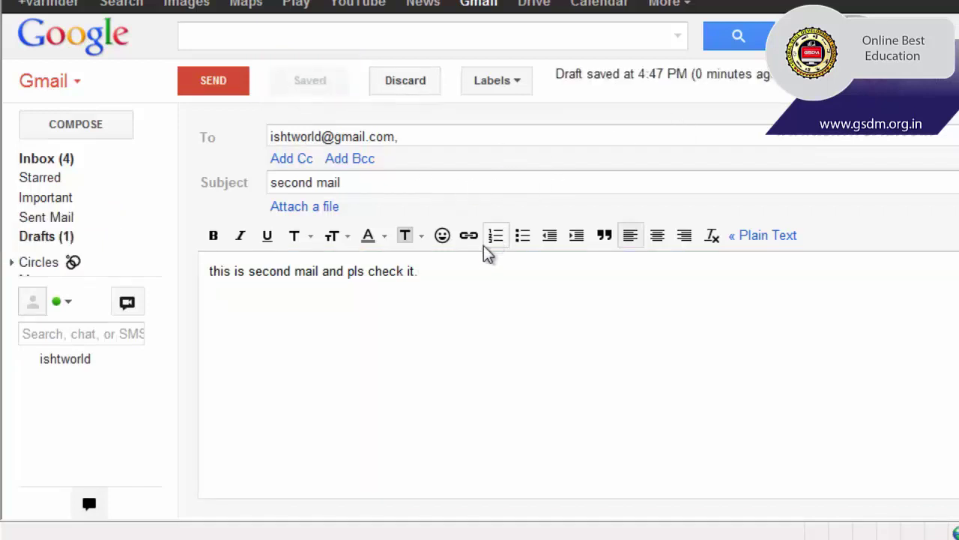
# Reopen the saved "second mail" message from Drafts and send it
pyautogui.moveTo(69, 255)
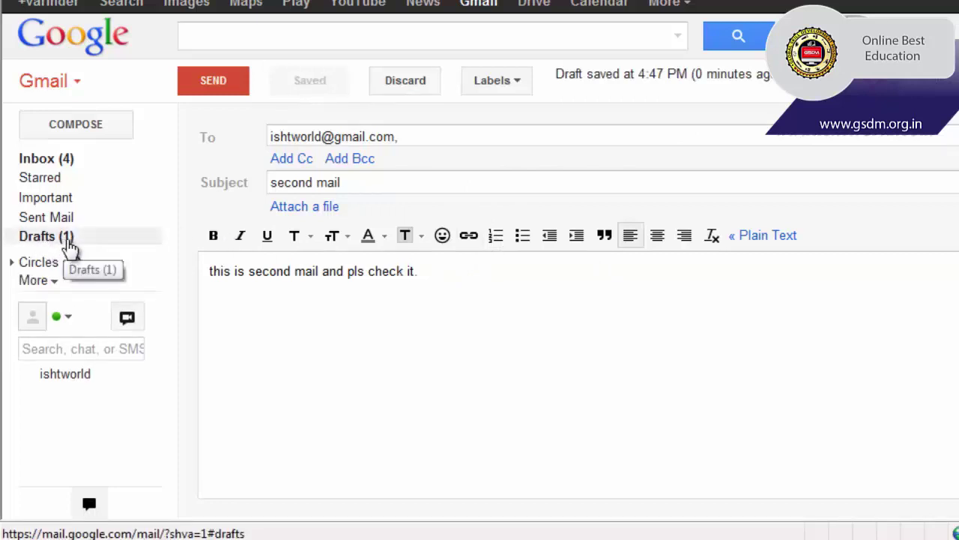
pyautogui.click(49, 243)
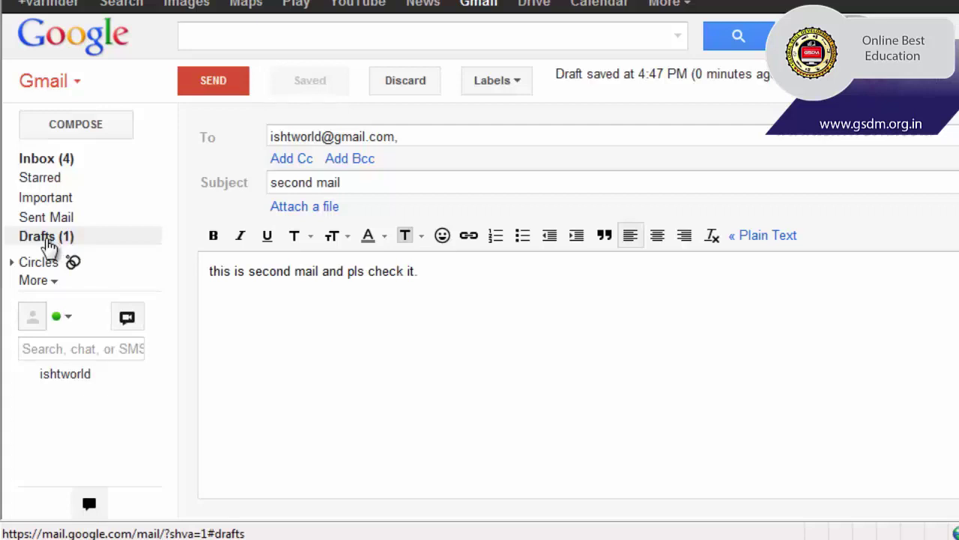
pyautogui.click(47, 240)
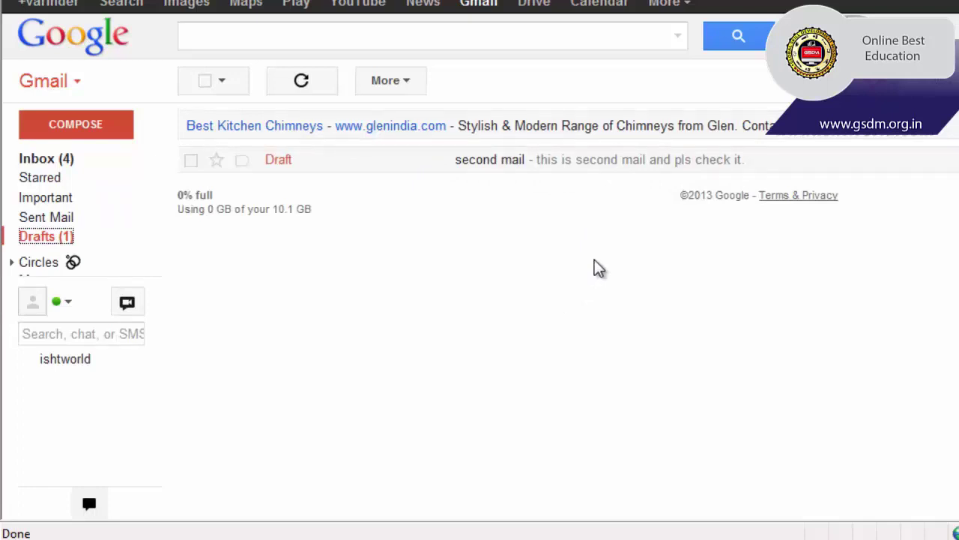
pyautogui.click(549, 168)
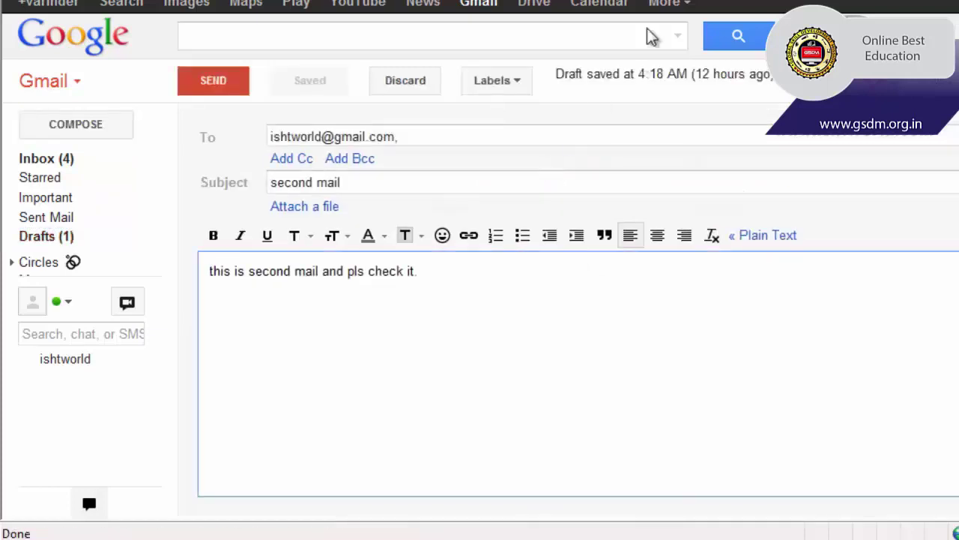
pyautogui.click(221, 79)
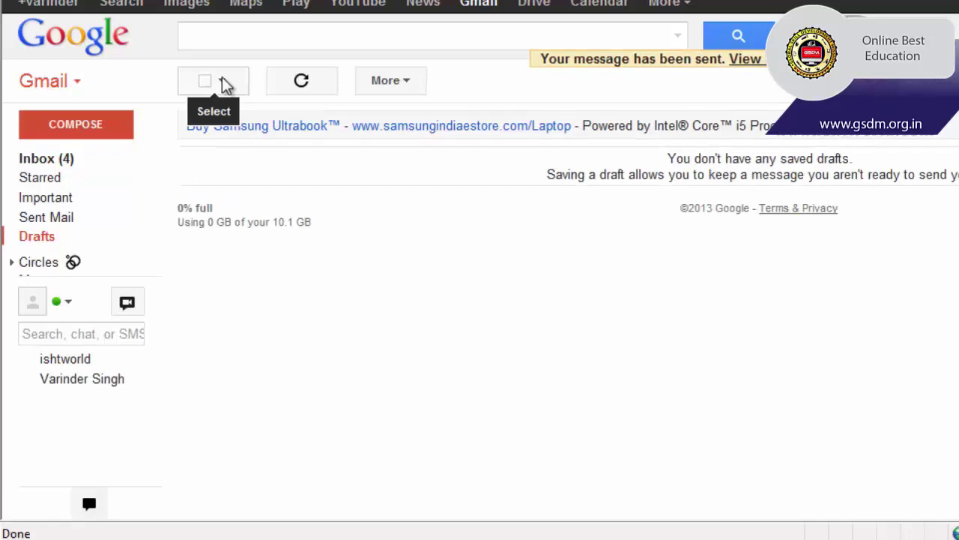
# View the "first mail" message in Sent Mail and return to the list of sent messages
pyautogui.click(47, 219)
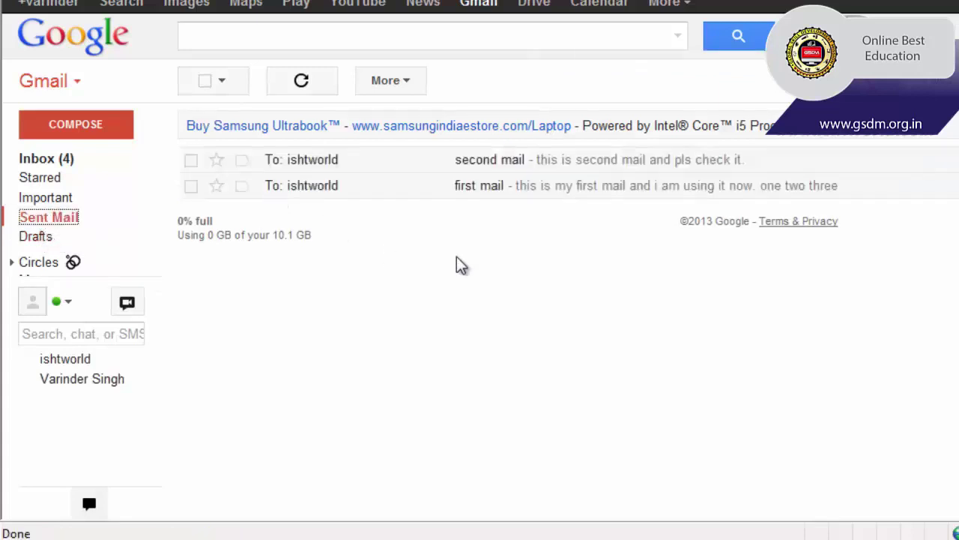
pyautogui.click(485, 188)
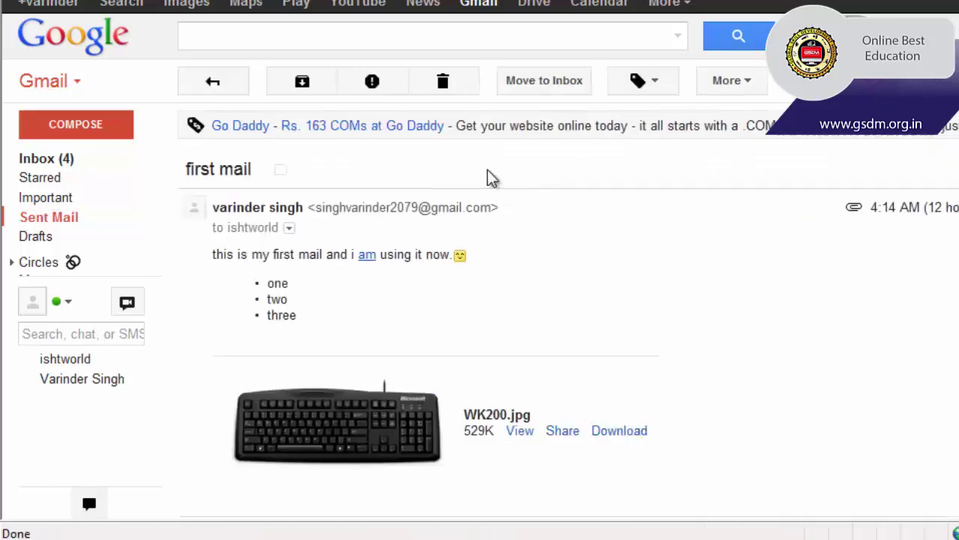
pyautogui.click(11, 9)
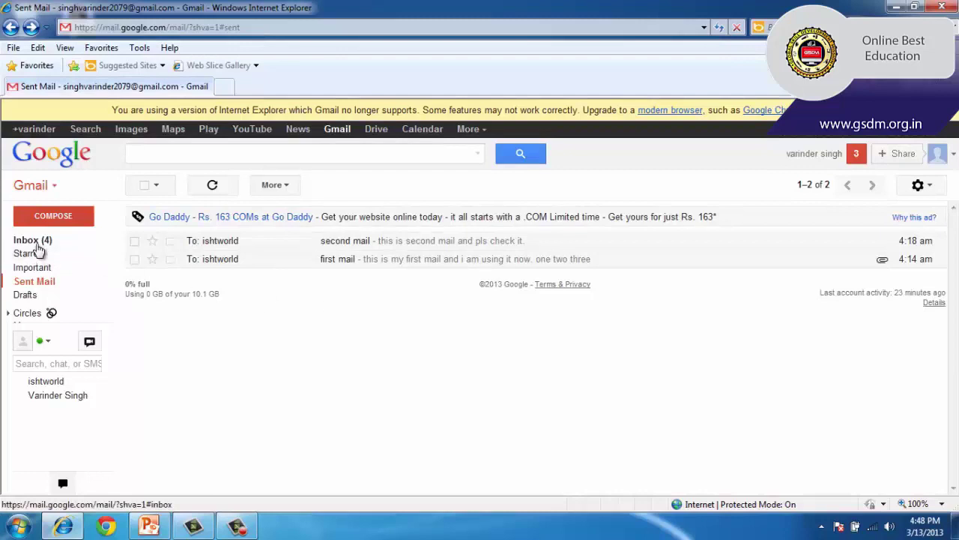
# Read the "Get Gmail on your mobile phone" message in the Inbox and return to the message list
pyautogui.click(37, 248)
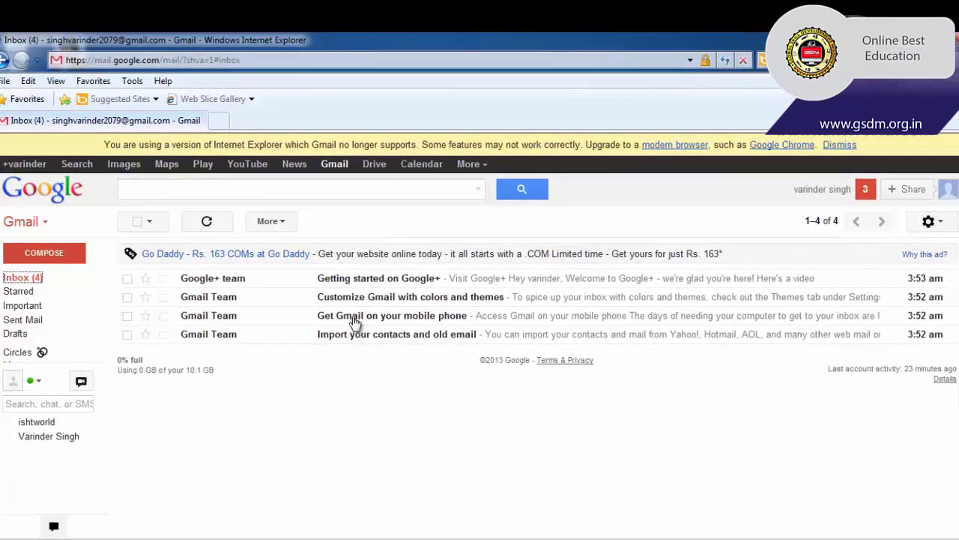
pyautogui.click(353, 321)
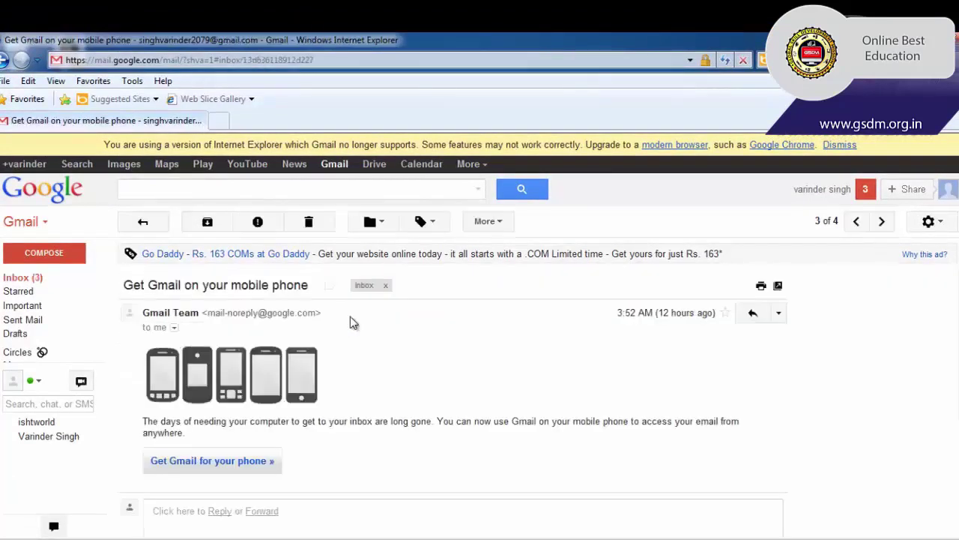
pyautogui.scroll(-1, 363, 341)
pyautogui.scroll(1, 370, 334)
pyautogui.click(9, 61)
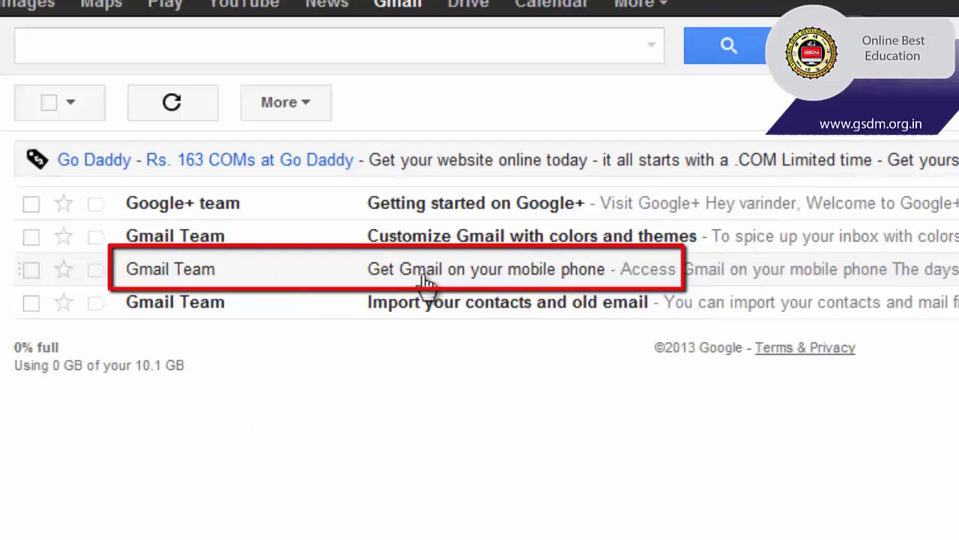
# Read the "Import your contacts and old email" message and highlight the time it was received
pyautogui.click(411, 319)
pyautogui.scroll(-2, 453, 368)
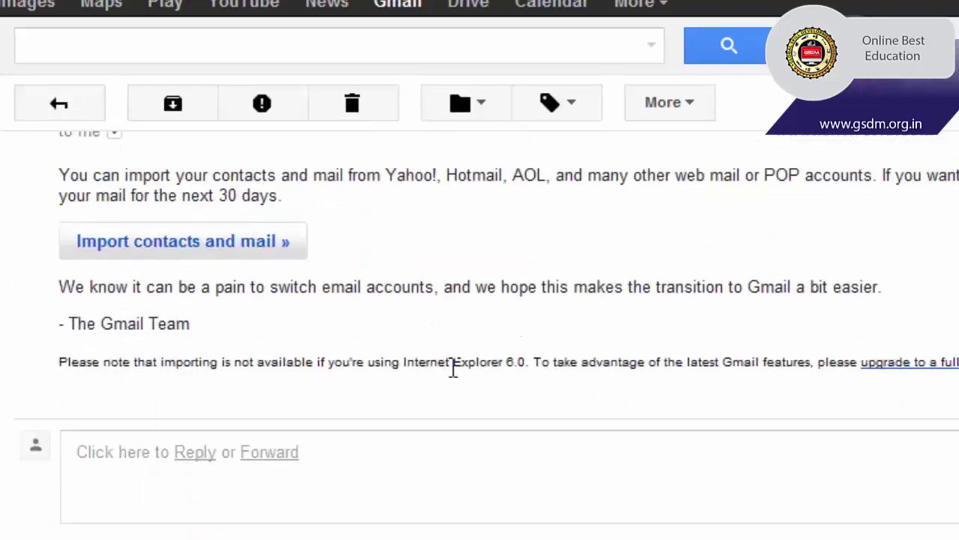
pyautogui.scroll(2, 454, 367)
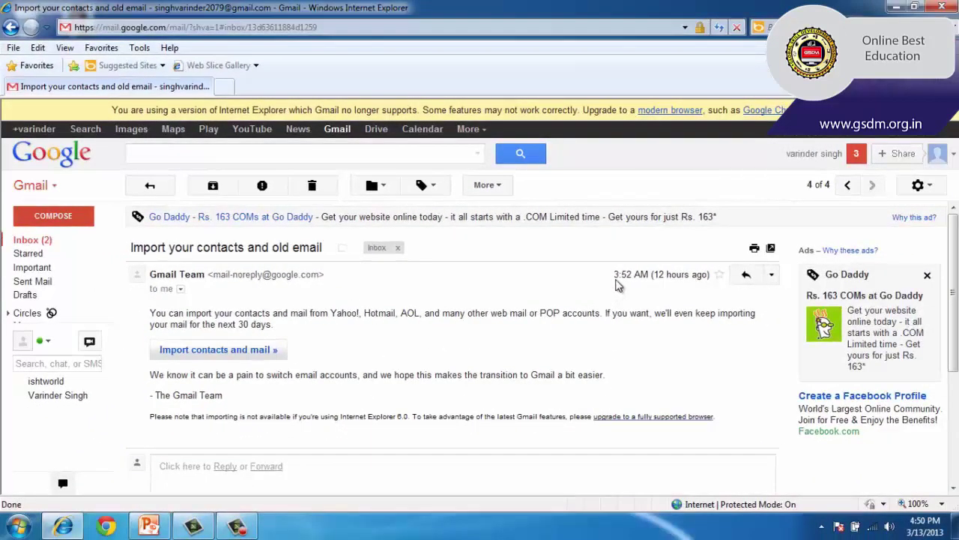
pyautogui.moveTo(614, 274); pyautogui.dragTo(708, 277)
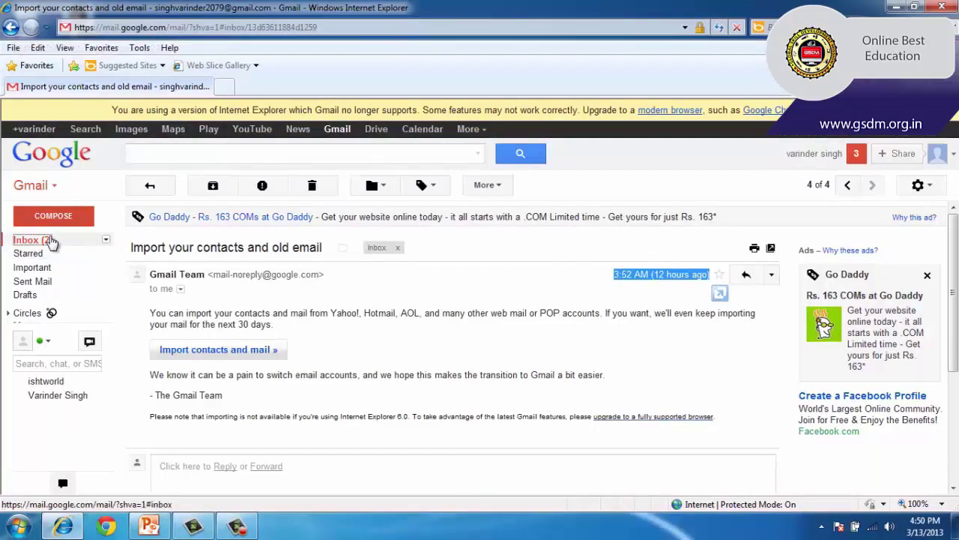
# Delete the "Getting started on Google+" and "Customize Gmail with colors and themes" messages from the Inbox
pyautogui.click(51, 240)
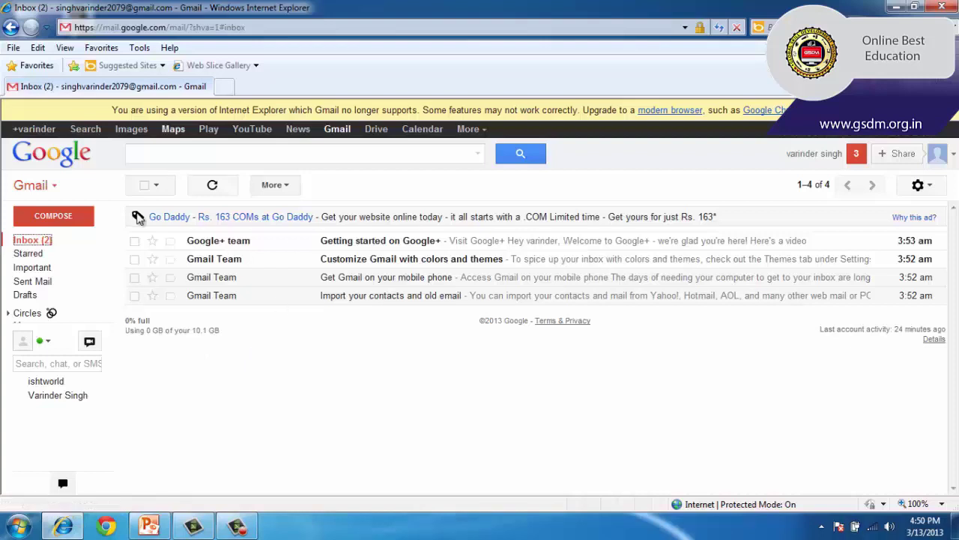
pyautogui.click(135, 241)
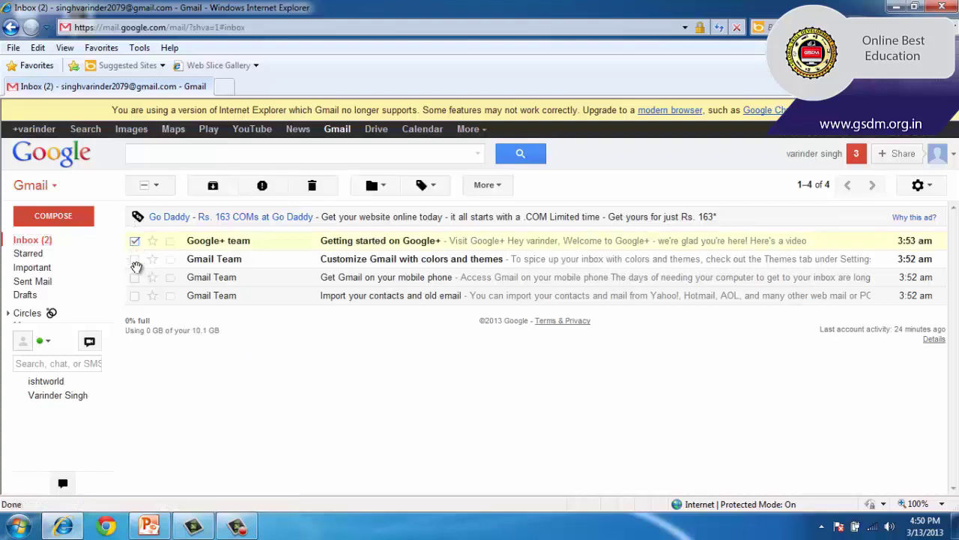
pyautogui.click(135, 260)
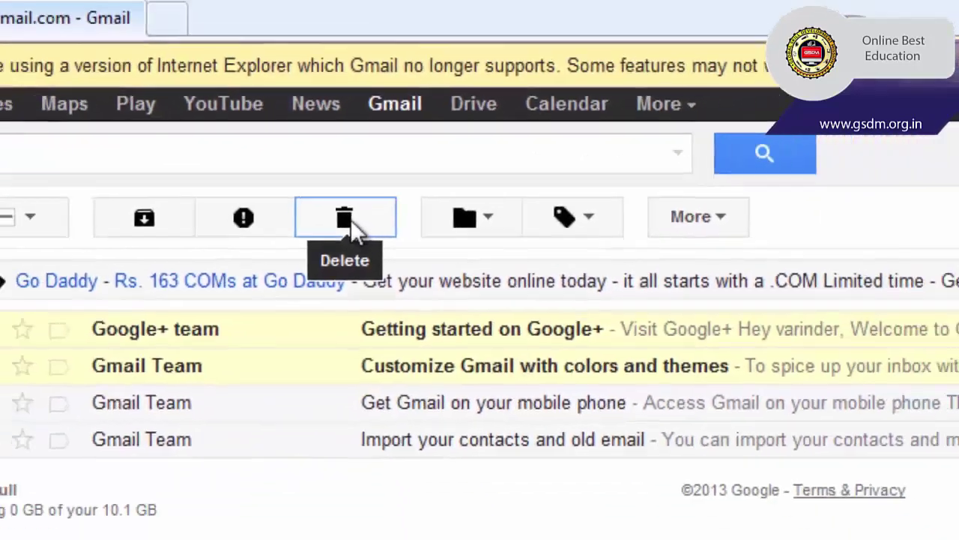
pyautogui.click(350, 219)
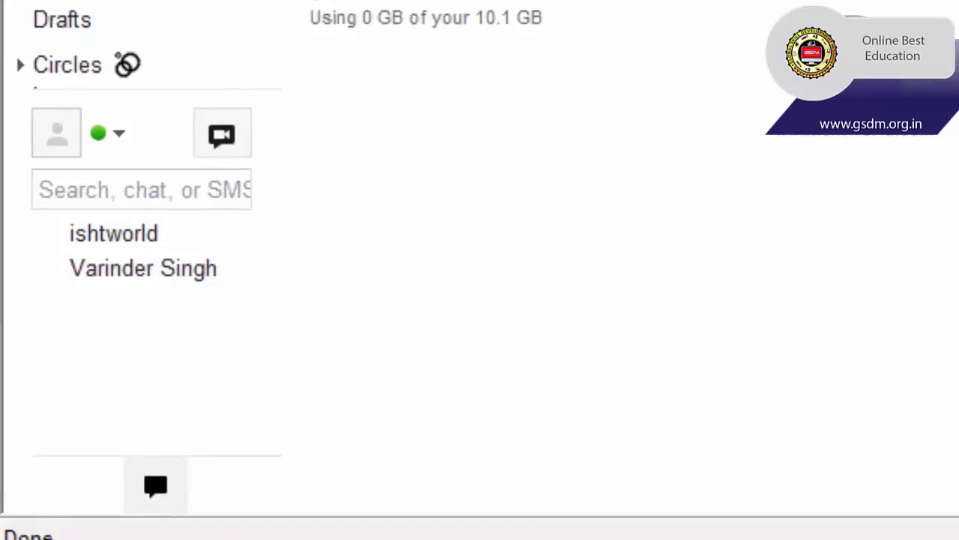
# Expand the hidden mail folders and open the Trash folder
pyautogui.click(82, 93)
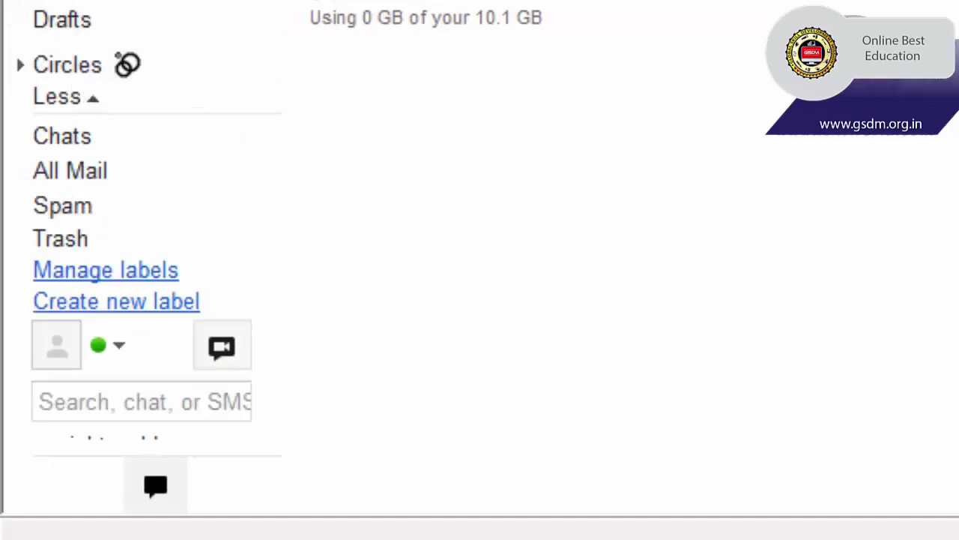
pyautogui.moveTo(126, 69)
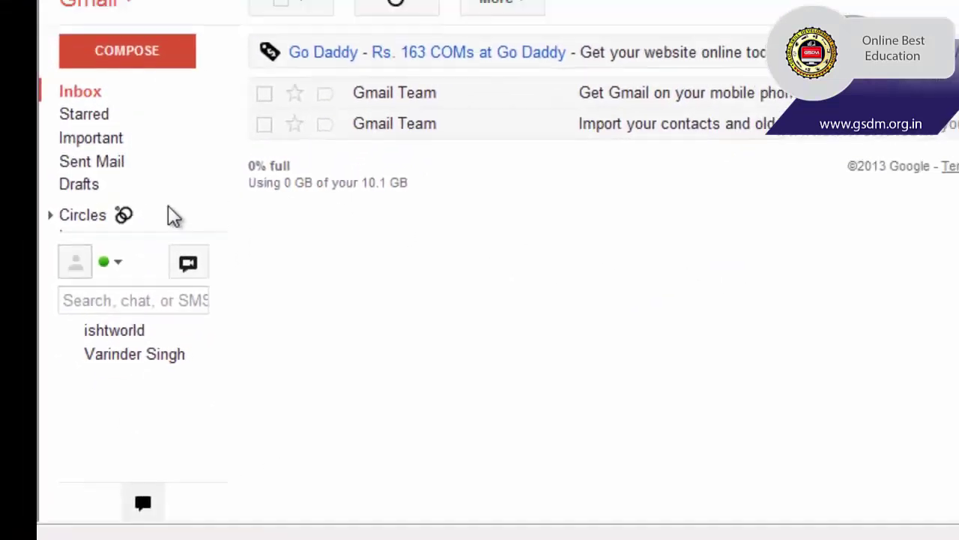
pyautogui.moveTo(84, 219)
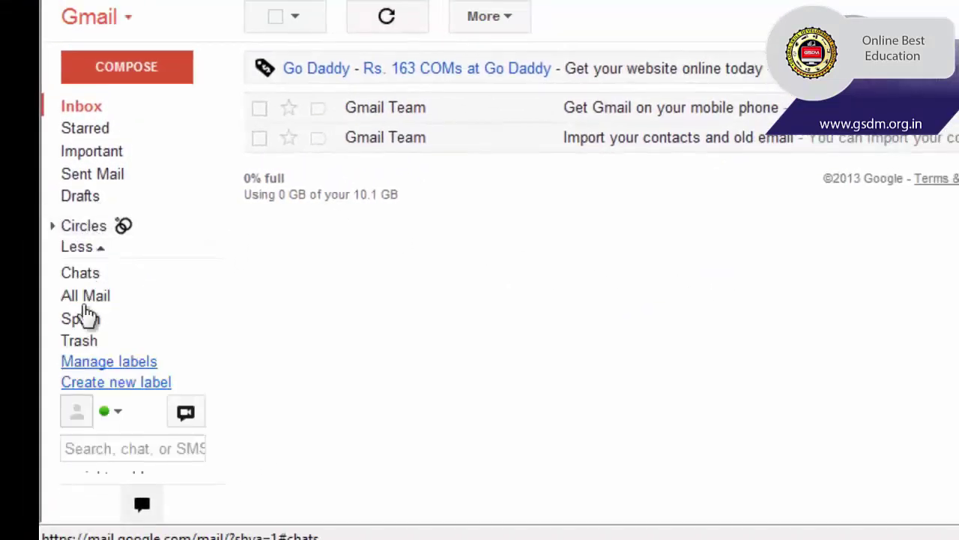
pyautogui.click(106, 257)
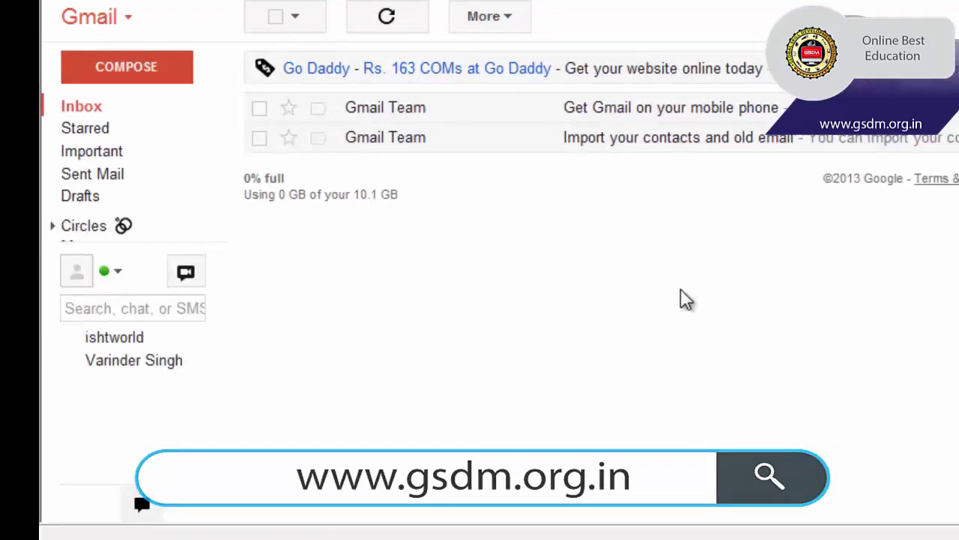
pyautogui.moveTo(86, 248)
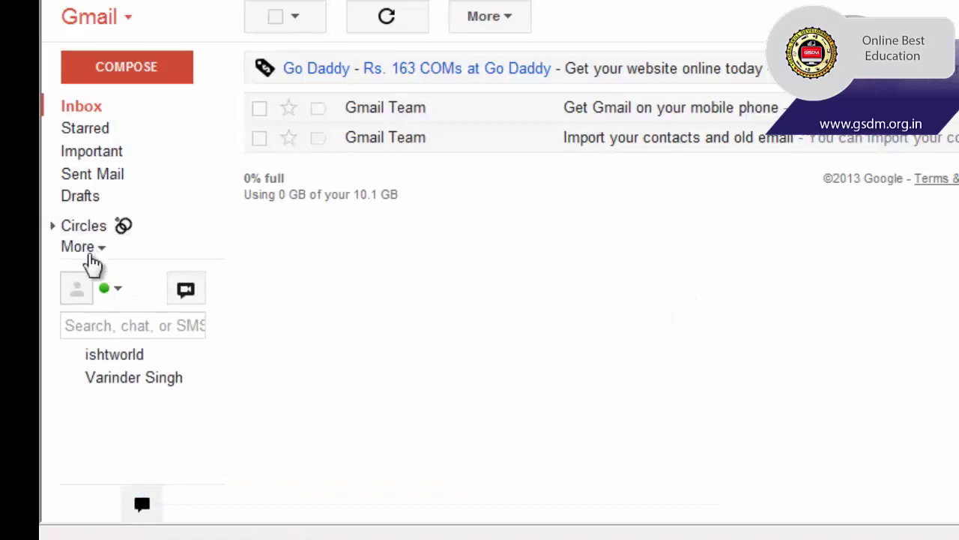
pyautogui.click(100, 253)
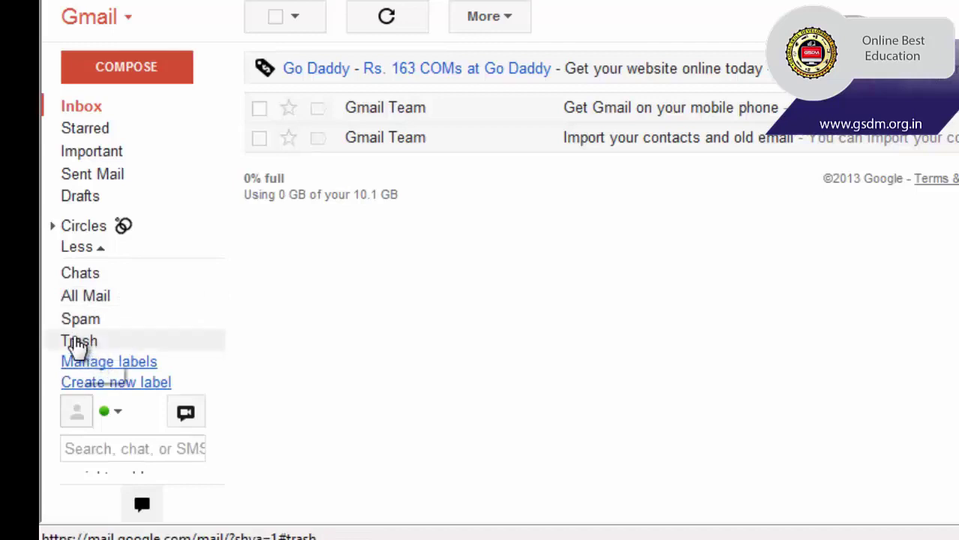
pyautogui.click(79, 344)
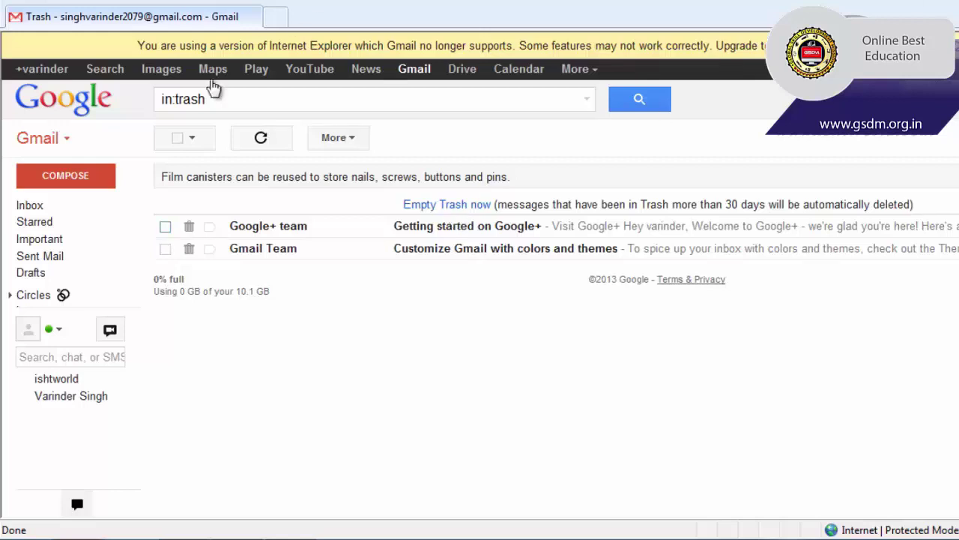
# Move the "Getting started on Google+" message from Trash back to the Inbox and open the Inbox
pyautogui.click(166, 227)
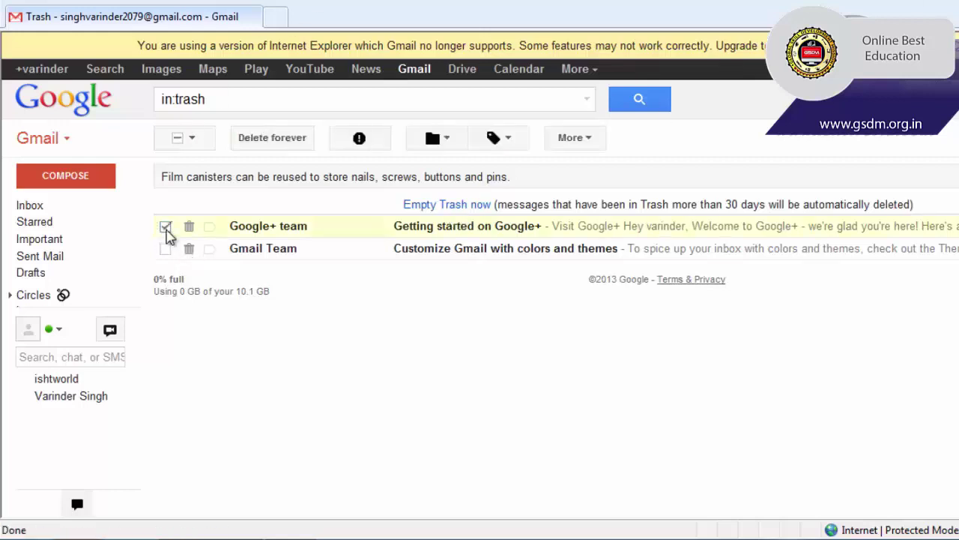
pyautogui.click(453, 140)
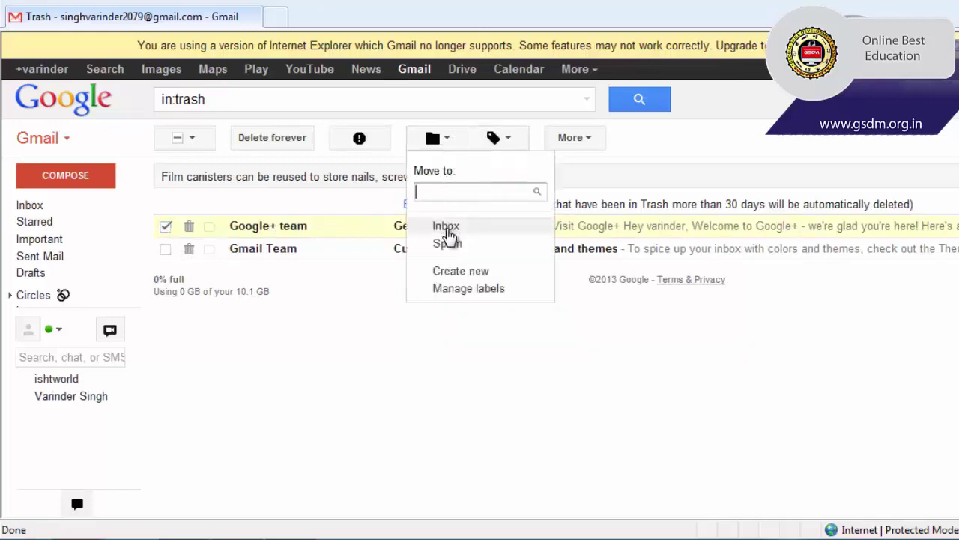
pyautogui.click(446, 227)
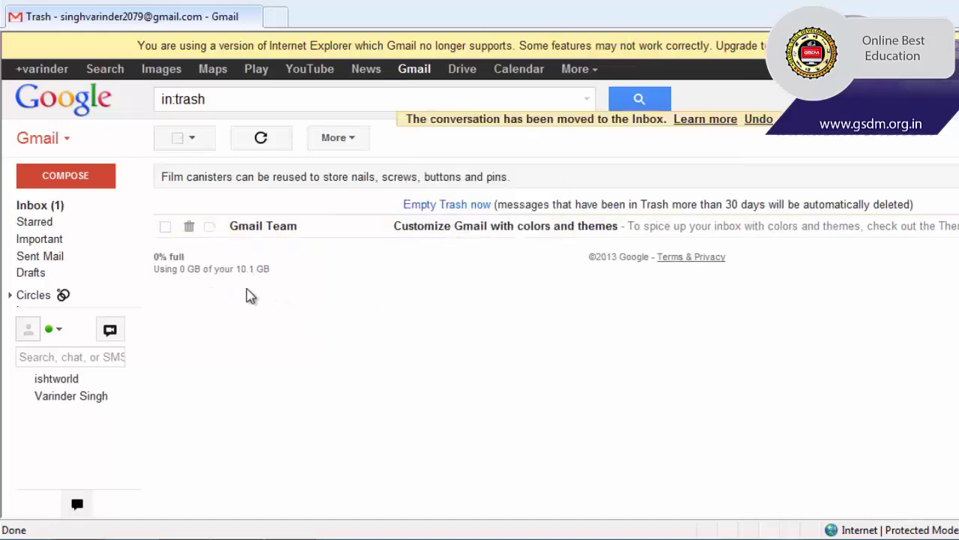
pyautogui.click(43, 208)
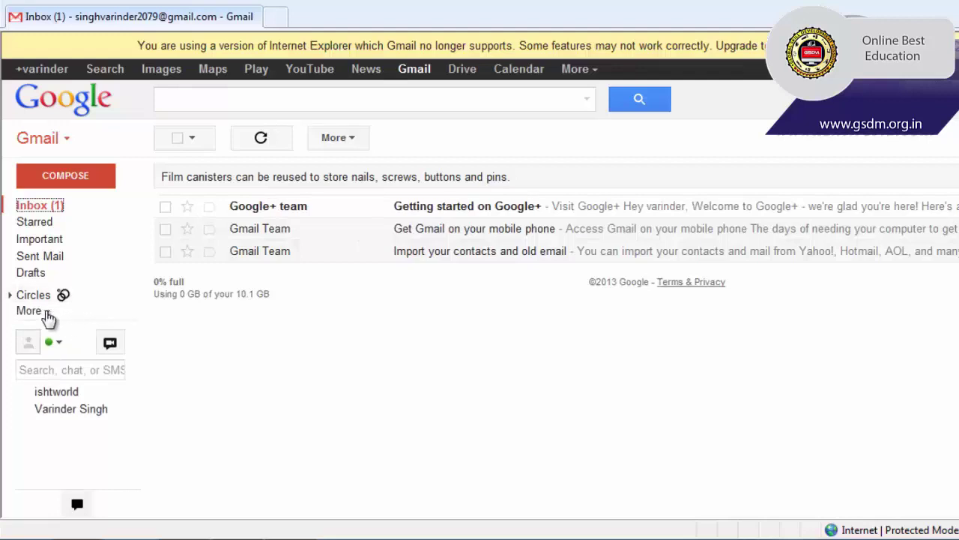
# Empty the Trash folder to permanently delete the remaining message
pyautogui.click(35, 313)
pyautogui.click(33, 383)
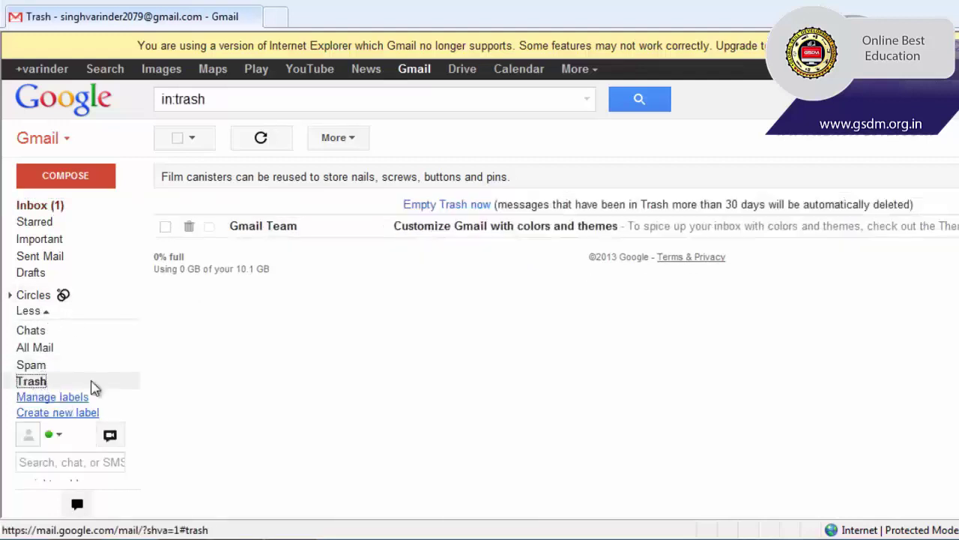
pyautogui.click(425, 210)
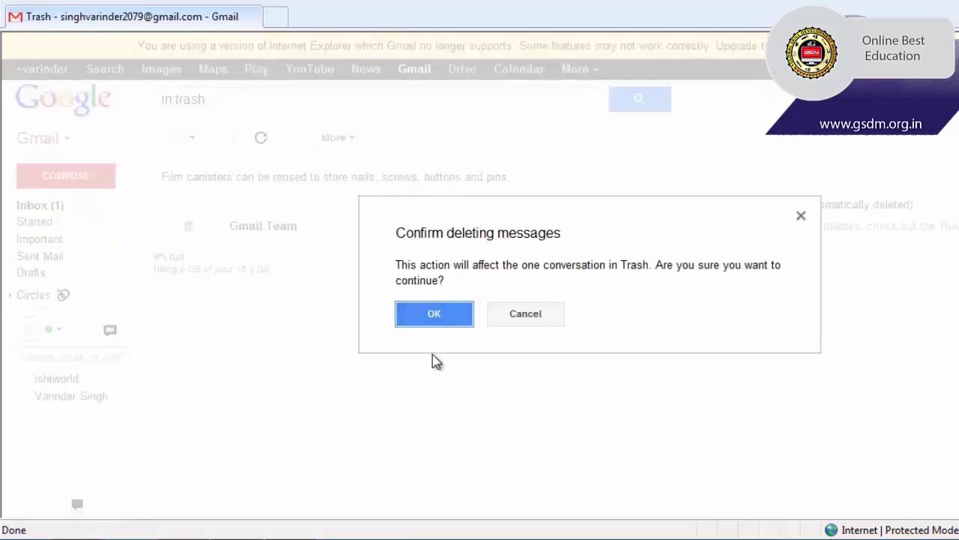
pyautogui.click(442, 315)
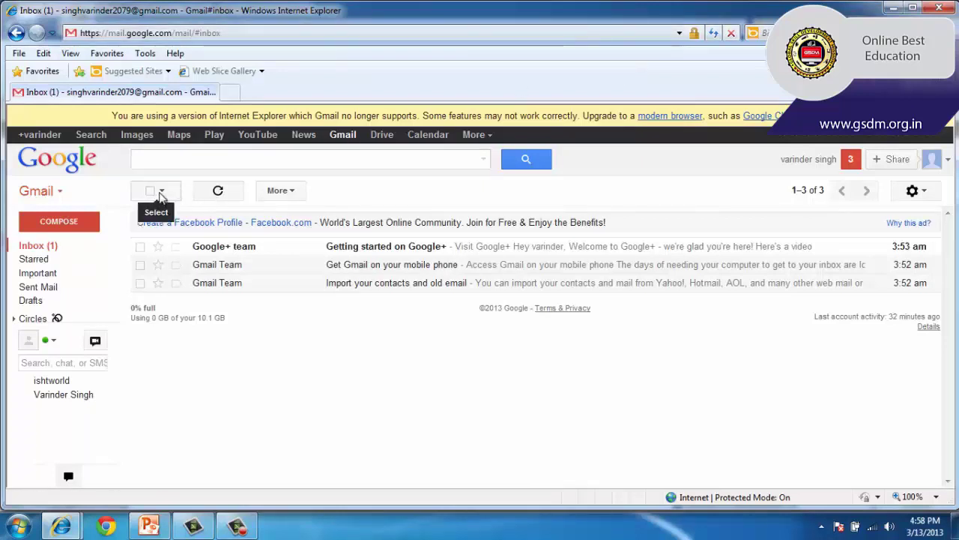
# Try the Inbox selection filters by selecting the Read messages, the Unread messages and finally All messages
pyautogui.click(160, 193)
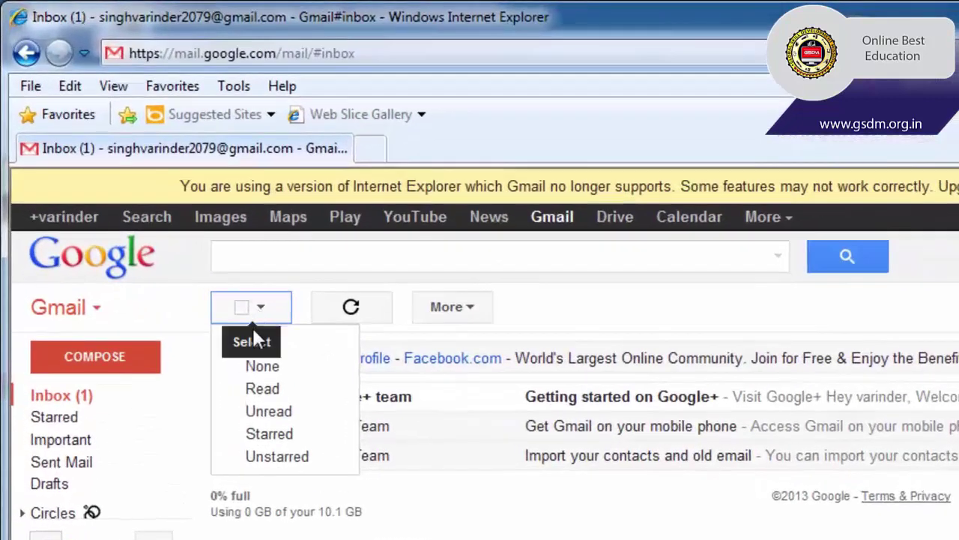
pyautogui.click(264, 390)
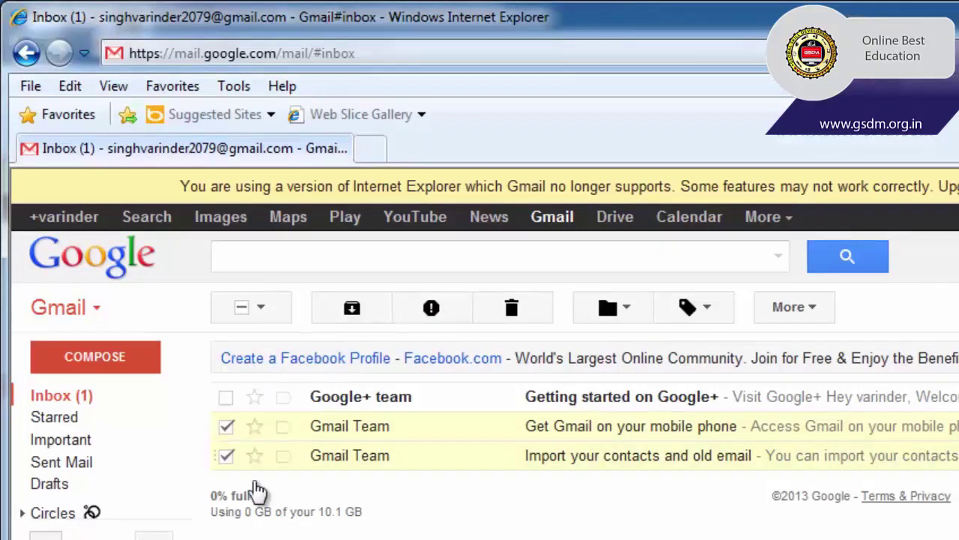
pyautogui.click(273, 316)
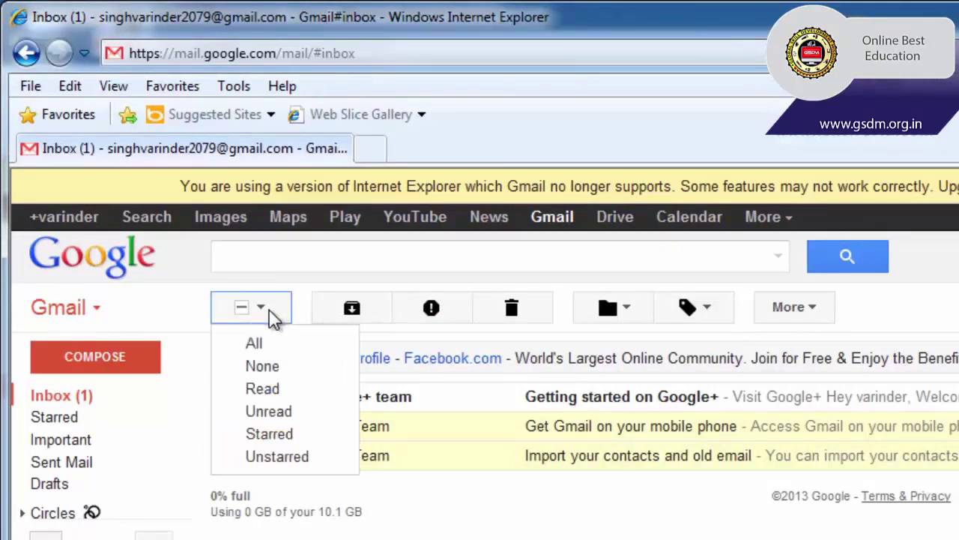
pyautogui.click(268, 412)
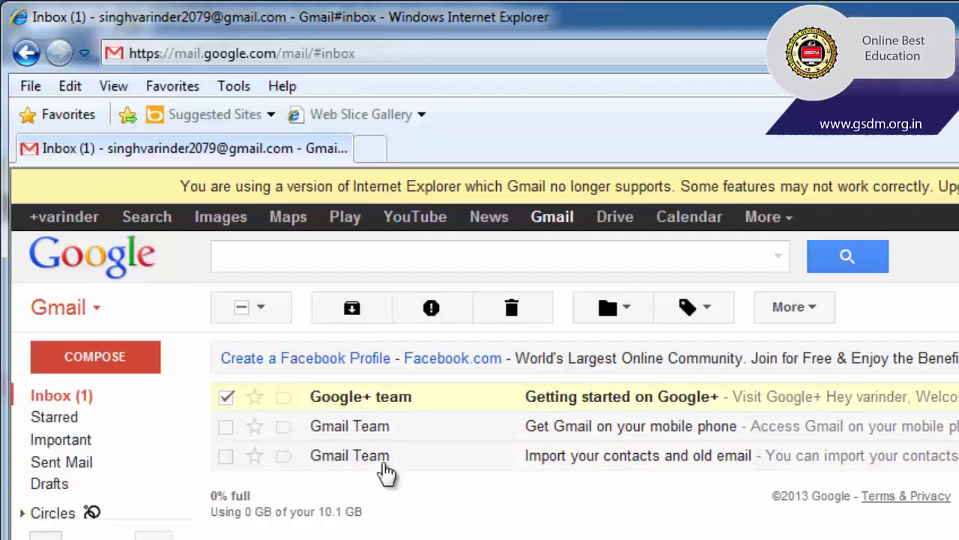
pyautogui.click(266, 308)
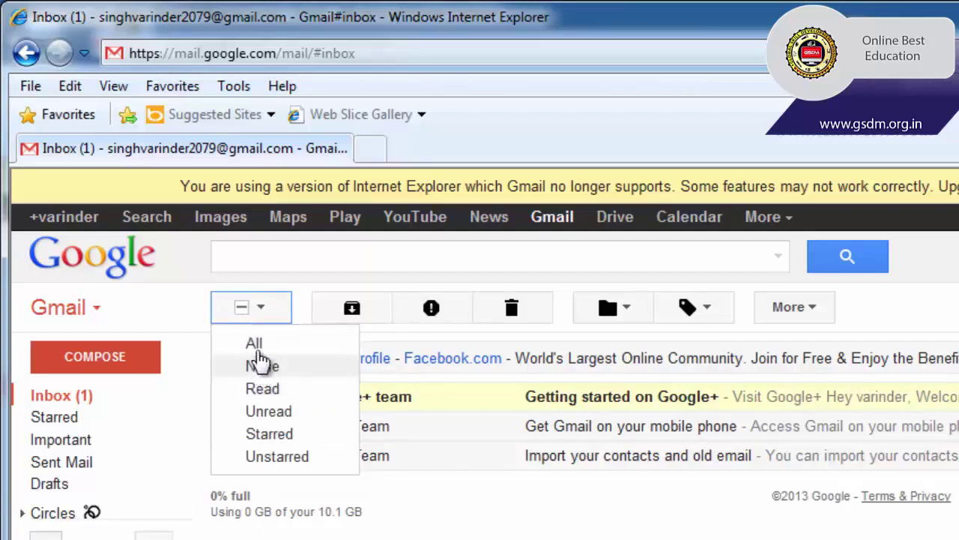
pyautogui.click(253, 345)
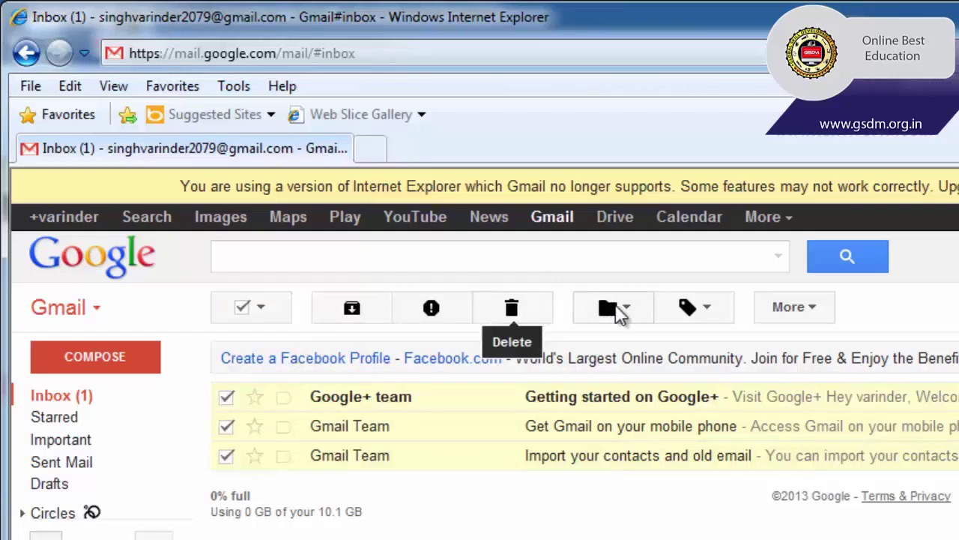
# View the folders the selected messages can be moved to, and deselect all messages without moving them
pyautogui.click(626, 313)
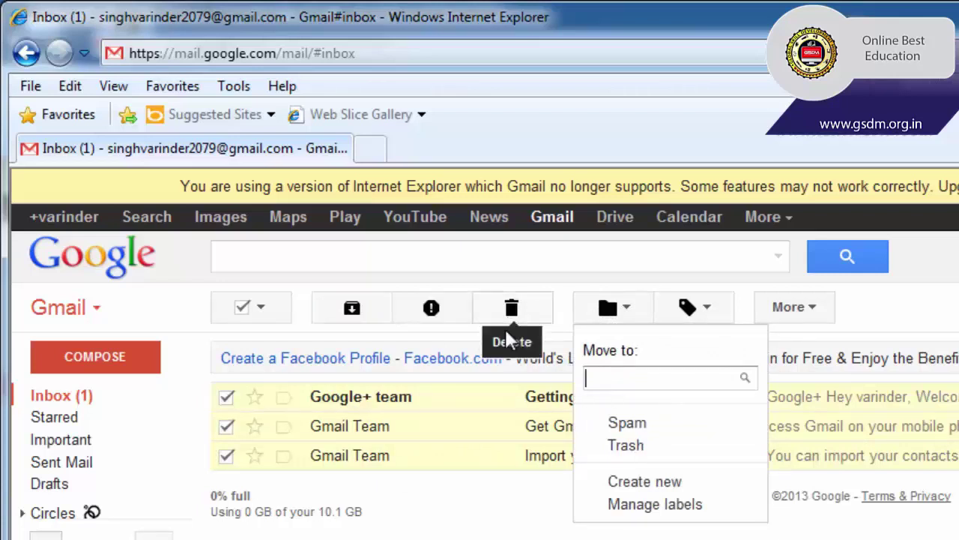
pyautogui.click(484, 534)
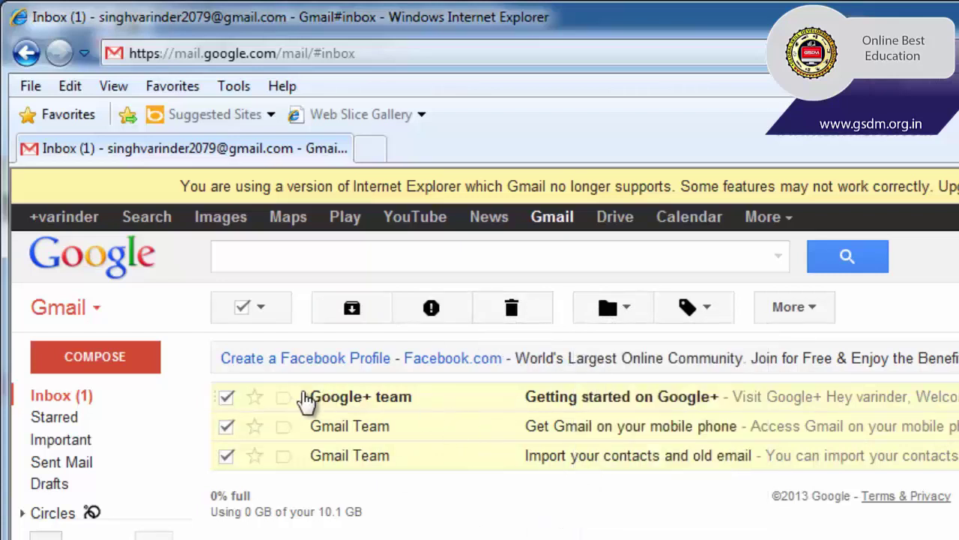
pyautogui.click(262, 308)
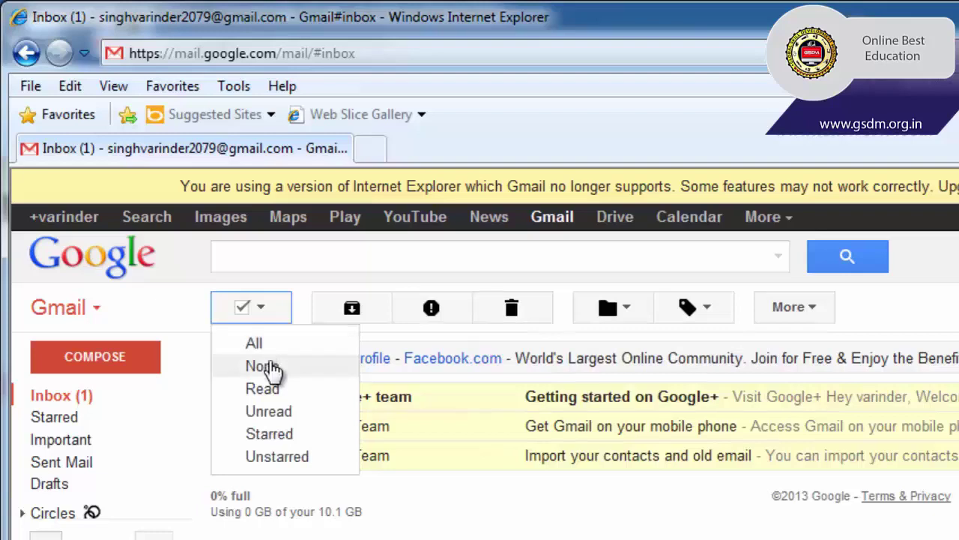
pyautogui.click(272, 368)
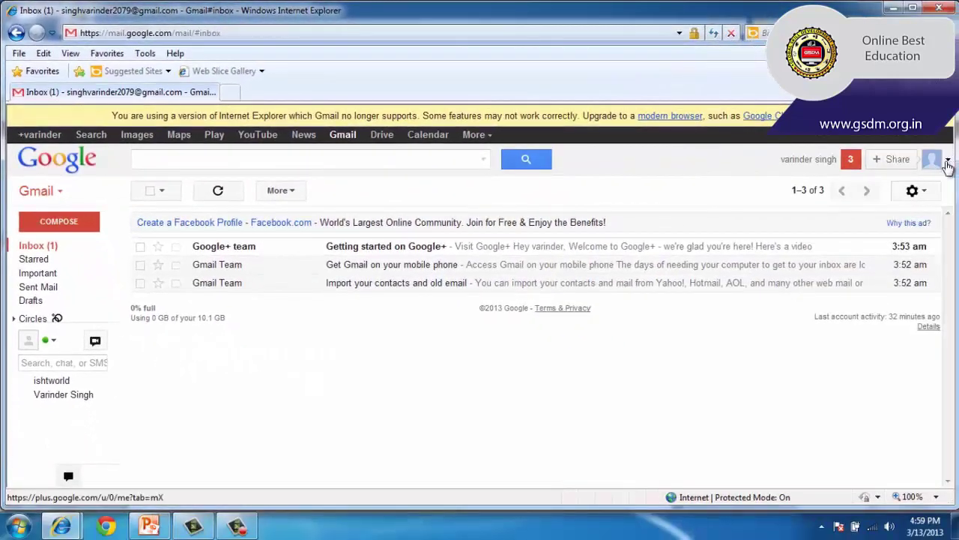
# Show the account details and highlight the account's e-mail address
pyautogui.click(946, 163)
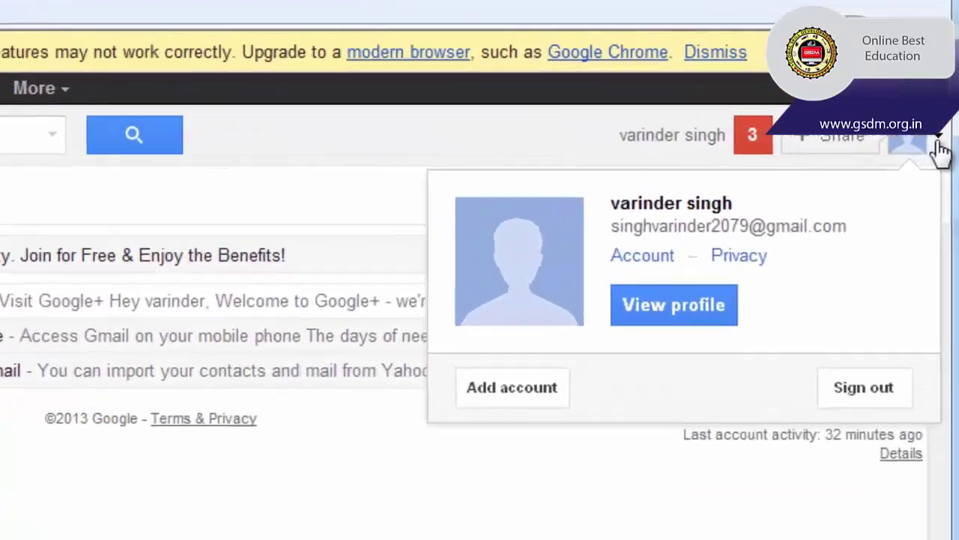
pyautogui.click(947, 165)
pyautogui.click(939, 144)
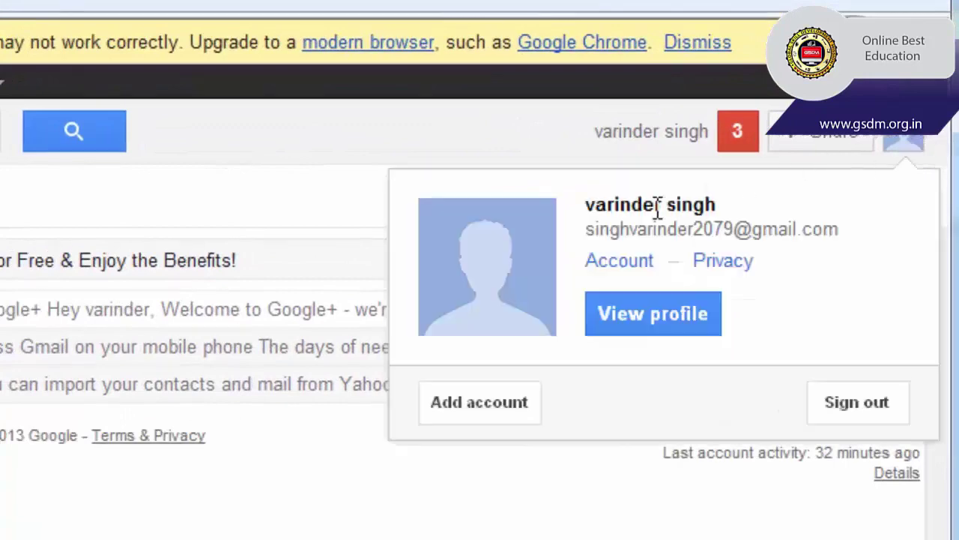
pyautogui.moveTo(605, 228); pyautogui.dragTo(825, 217)
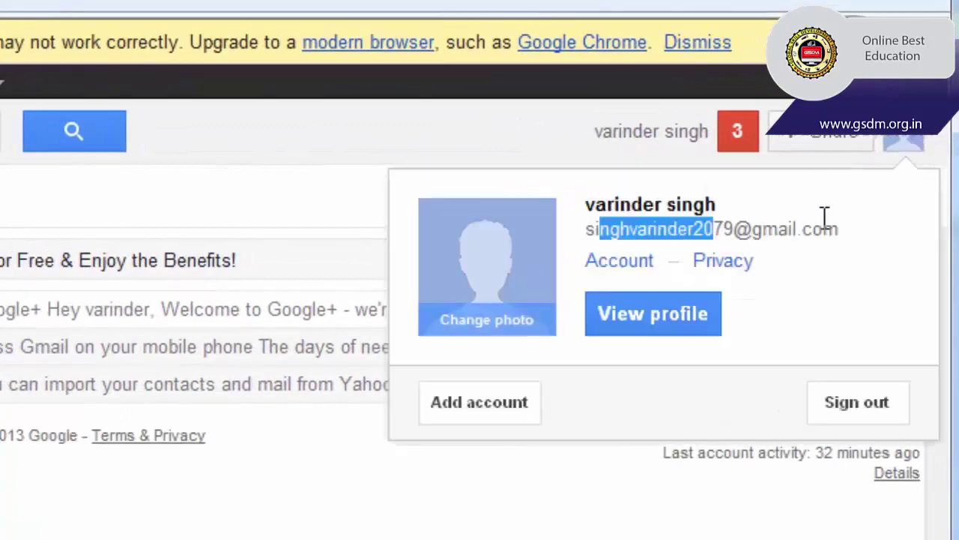
pyautogui.click(825, 218)
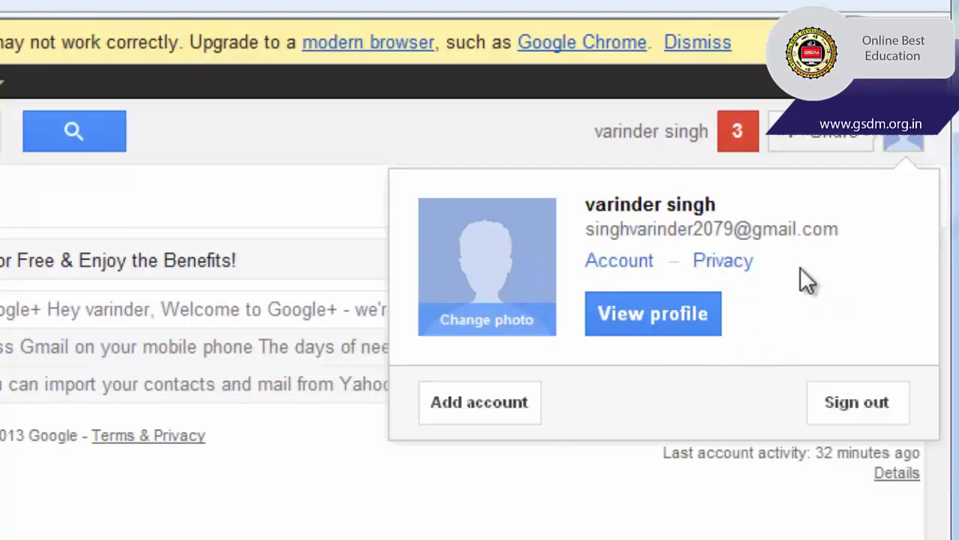
# Open the account's Security settings and examine the current, new and confirmation fields of the password change form
pyautogui.click(631, 270)
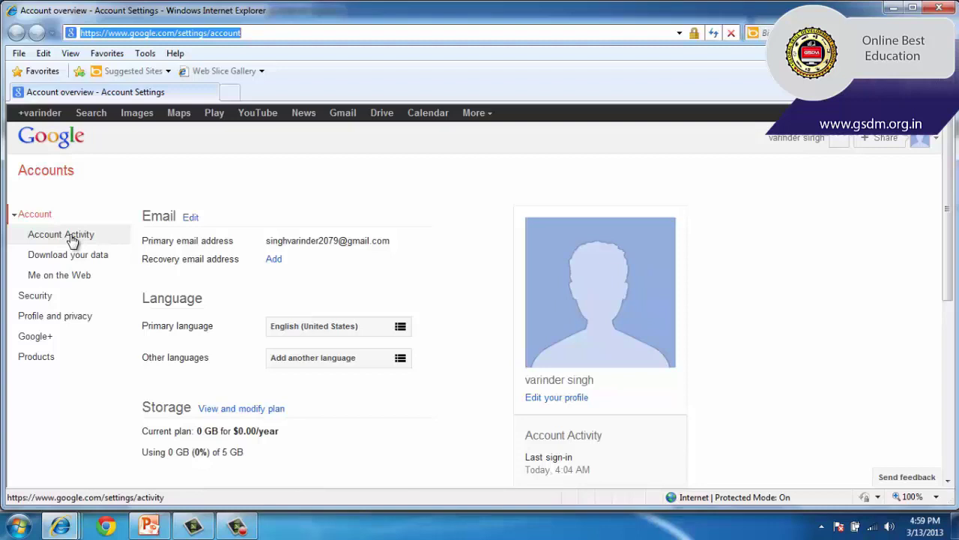
pyautogui.click(45, 299)
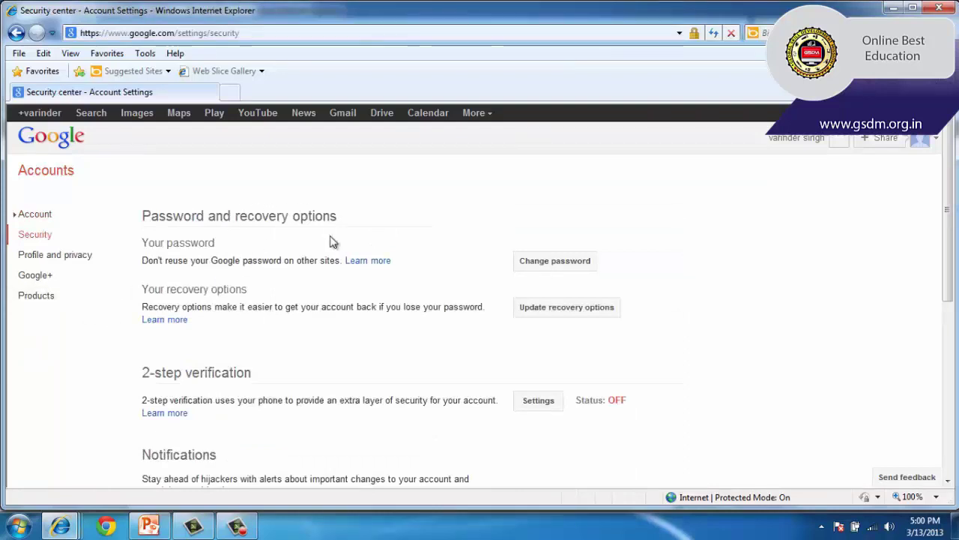
pyautogui.click(556, 263)
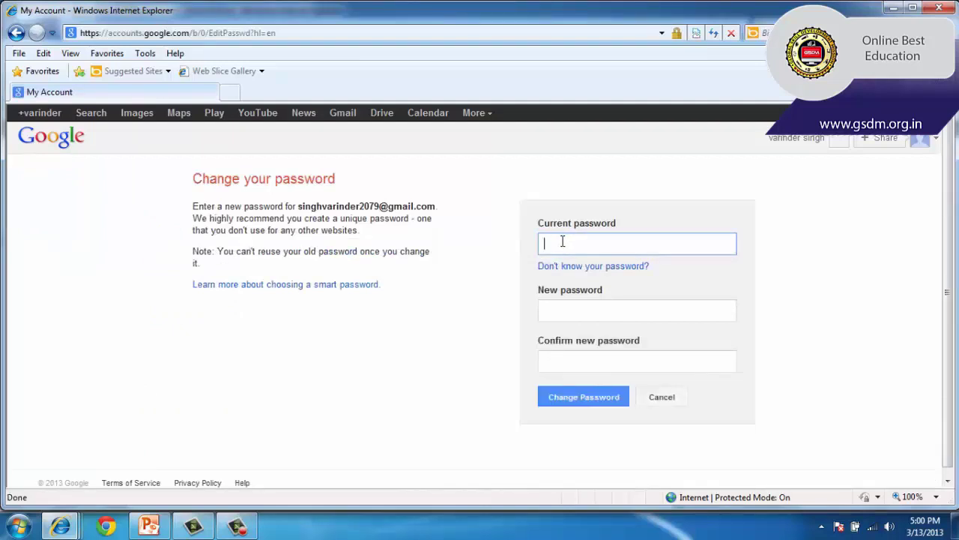
pyautogui.click(552, 315)
pyautogui.click(551, 357)
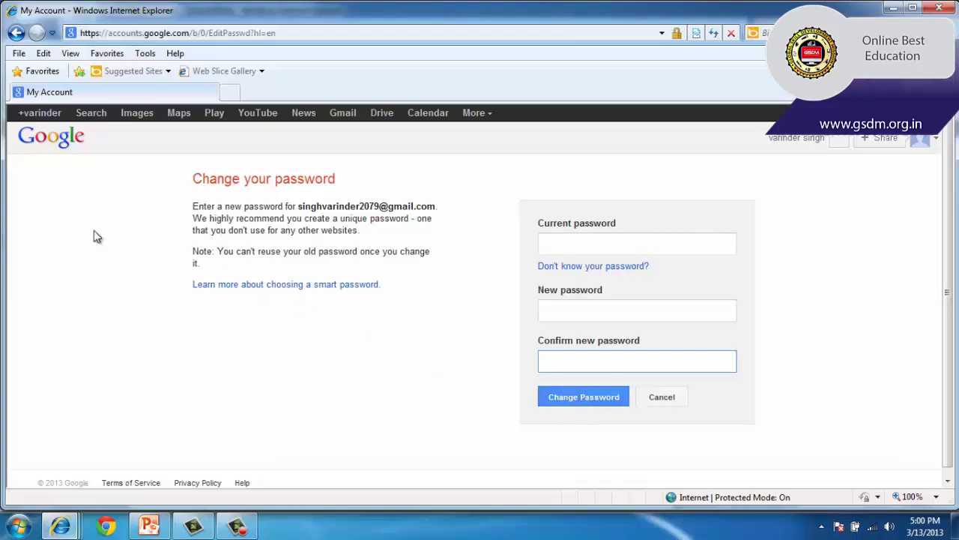
# Return to the Gmail Inbox and sign out of the account
pyautogui.click(17, 33)
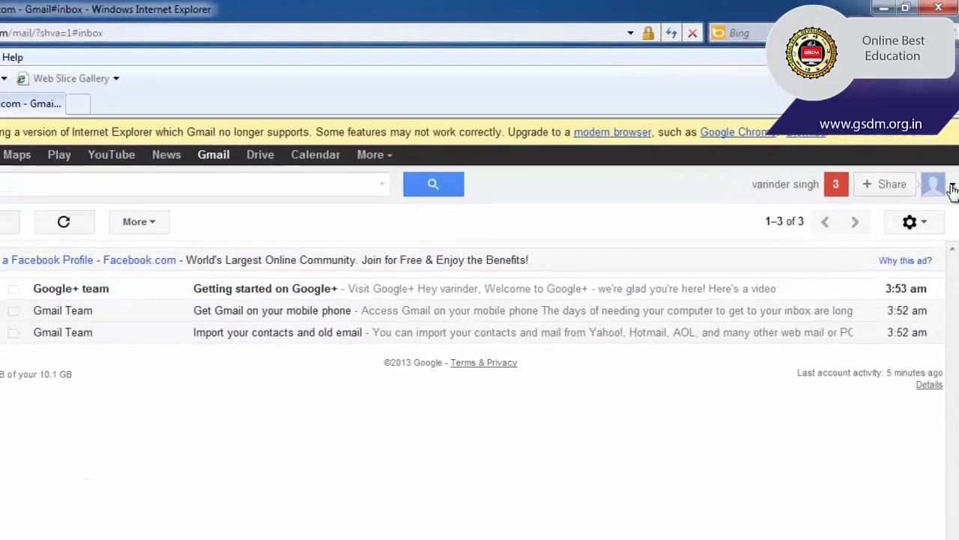
pyautogui.click(949, 155)
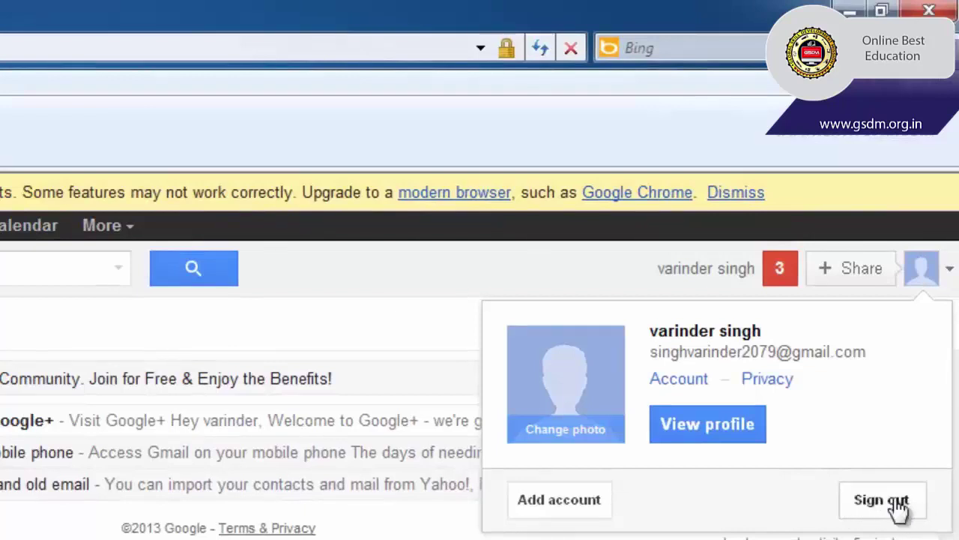
pyautogui.click(881, 500)
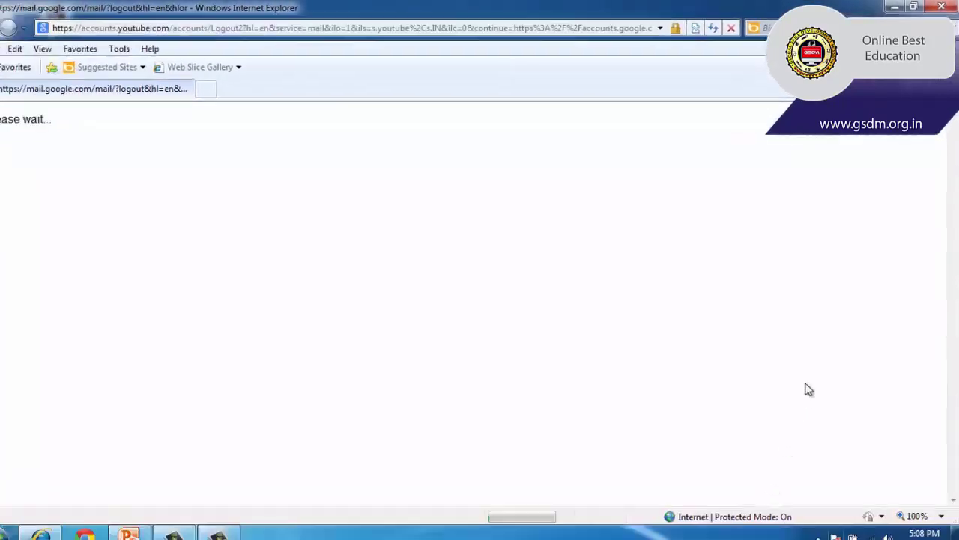